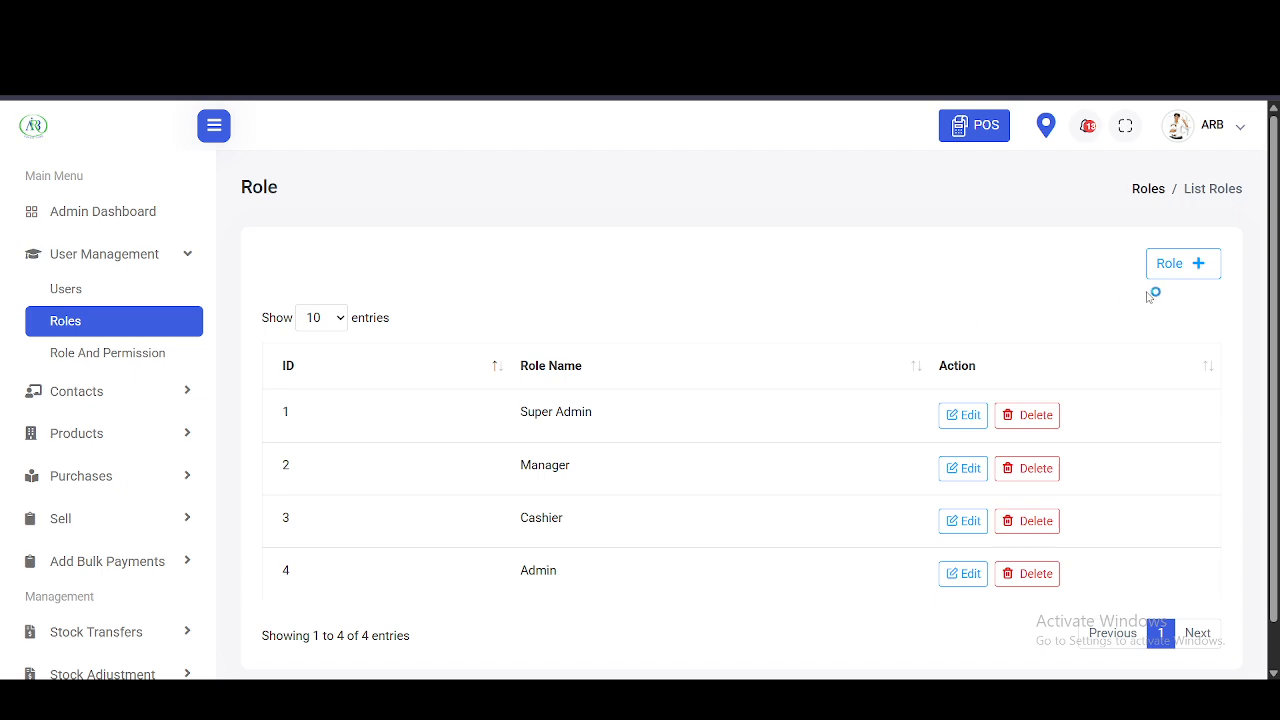
- Open the New Role dialog from the Roles list with the Role + button
{"action": "left_click", "coordinate": [1196, 270]}
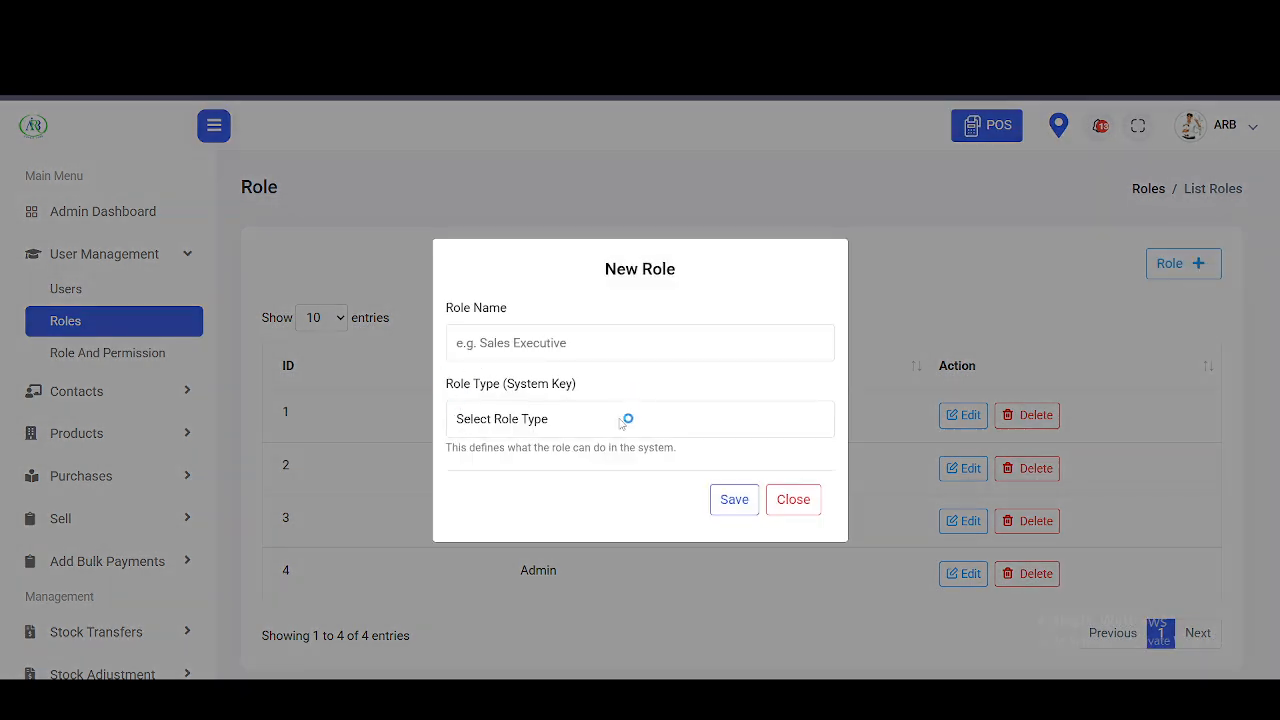
- Create a role named 'Sales rep' with role type Sales Rep and save it
{"action": "left_click", "coordinate": [525, 343]}
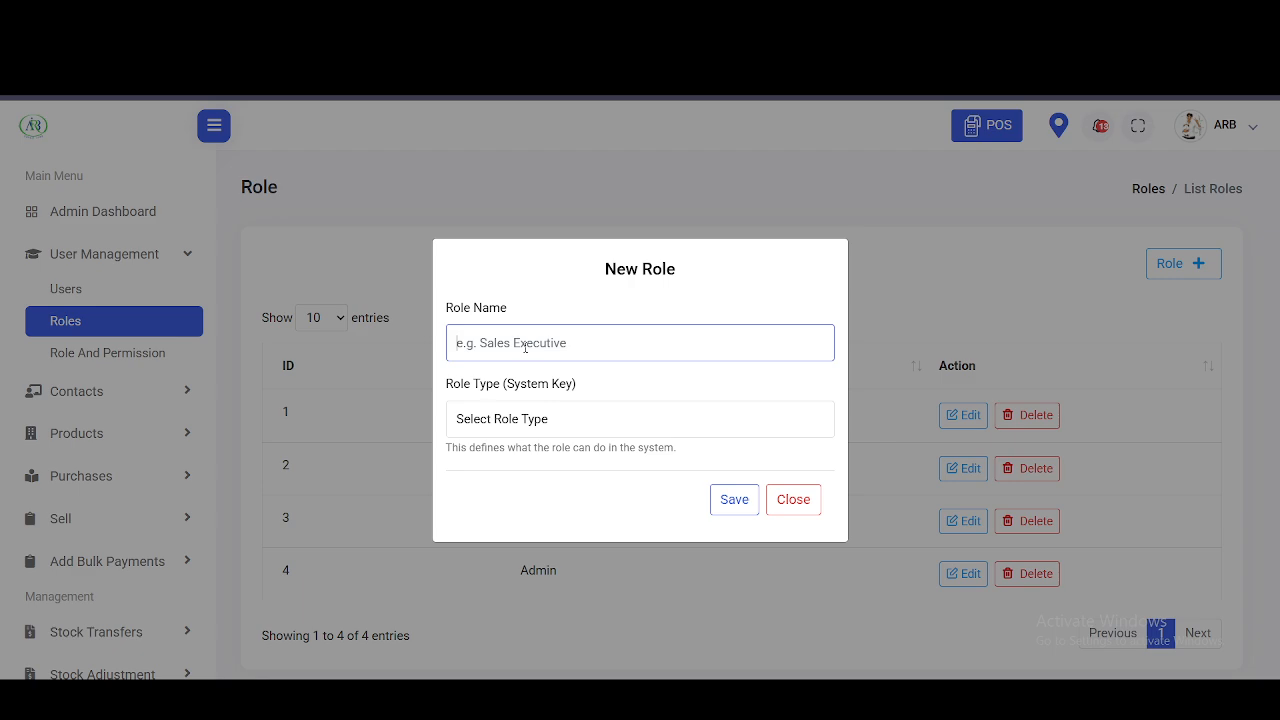
{"action": "left_click", "coordinate": [603, 422]}
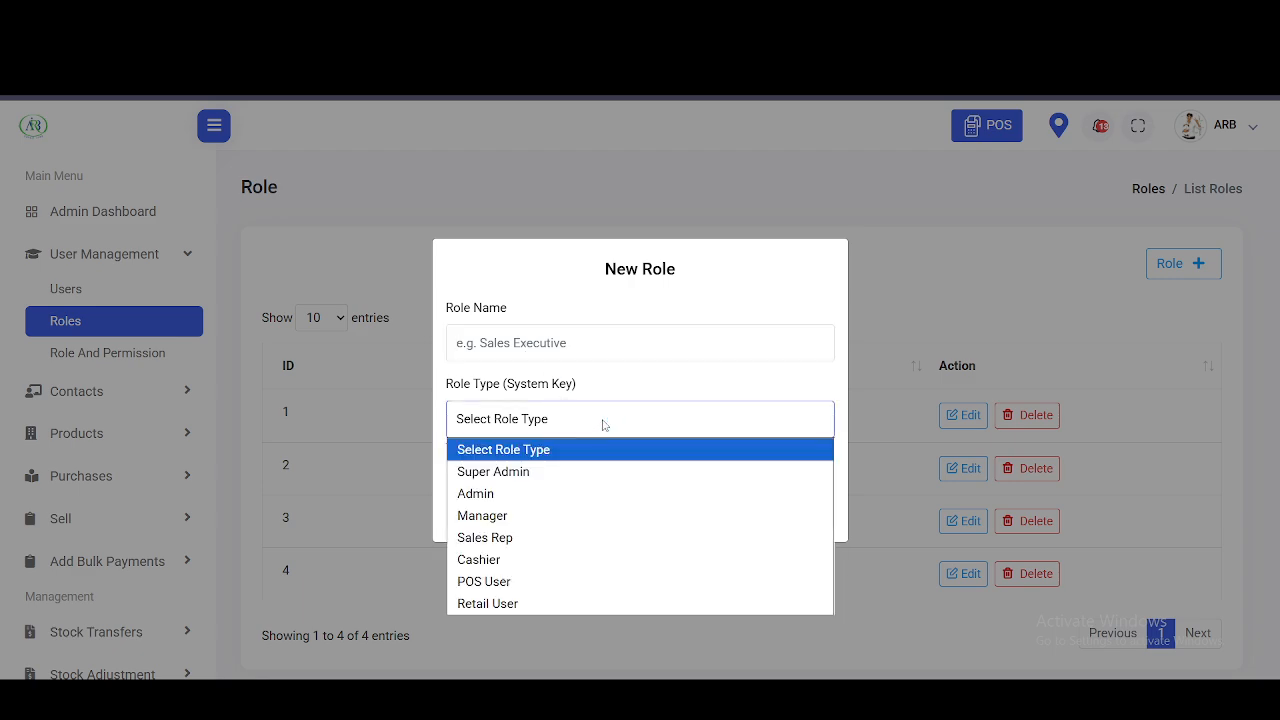
{"action": "left_click", "coordinate": [603, 422]}
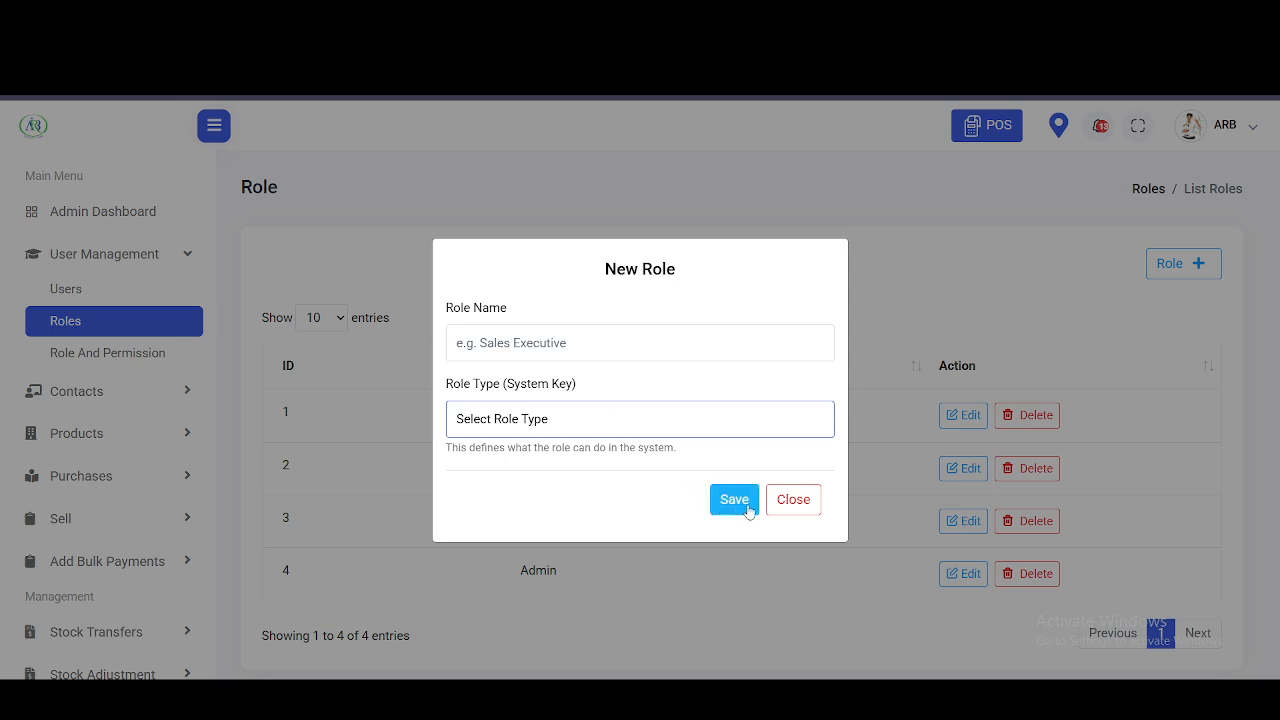
{"action": "left_click", "coordinate": [562, 336]}
{"action": "type", "text": "Sales rep"}
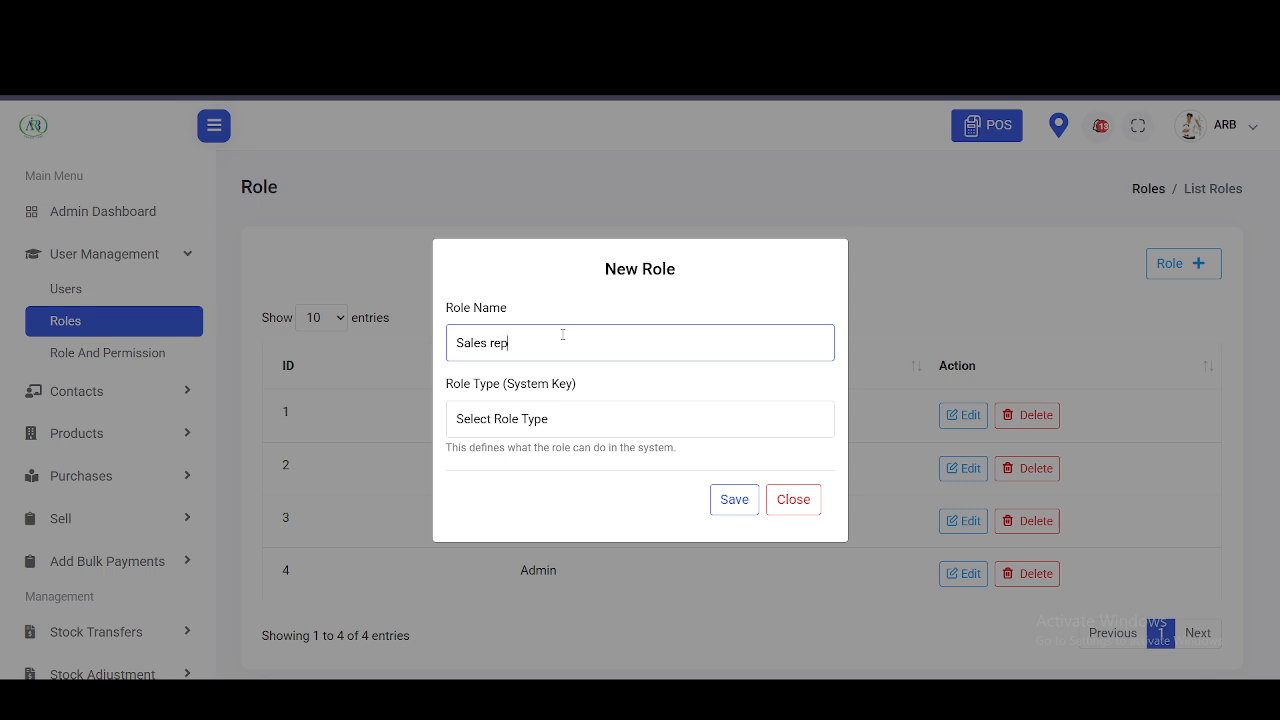
{"action": "left_click", "coordinate": [586, 420]}
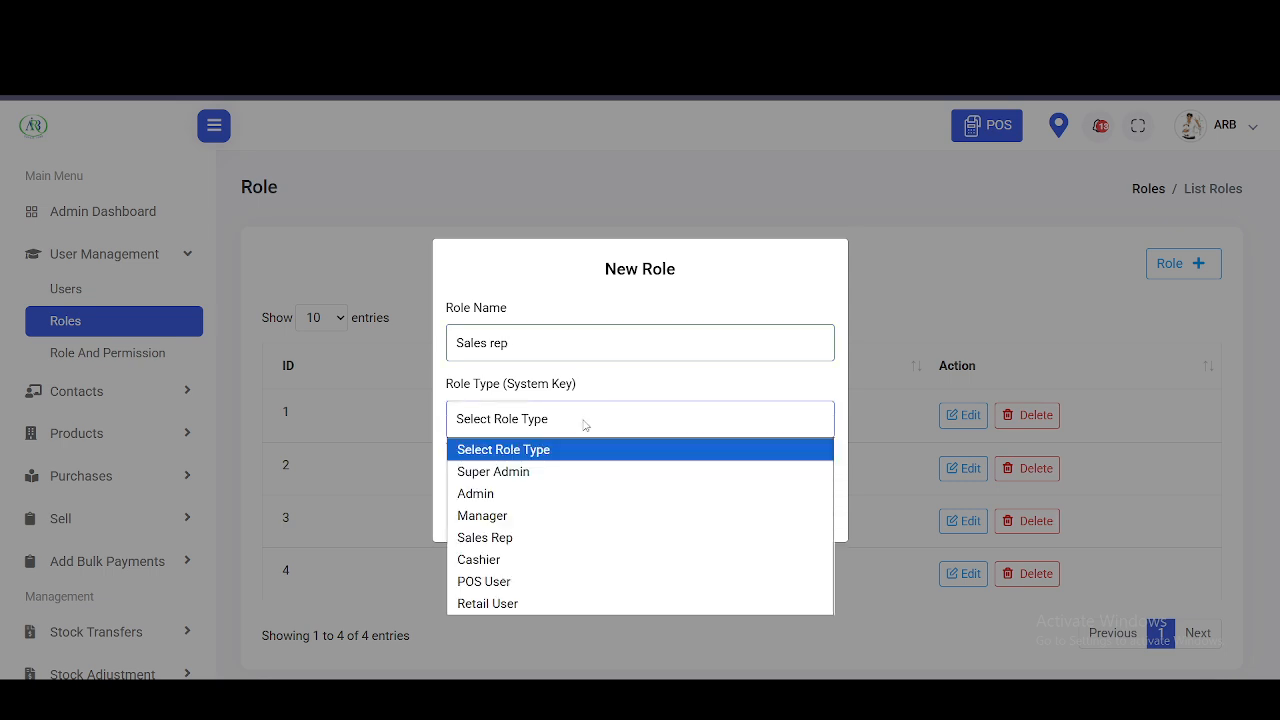
{"action": "left_click", "coordinate": [585, 540]}
{"action": "left_click", "coordinate": [745, 502]}
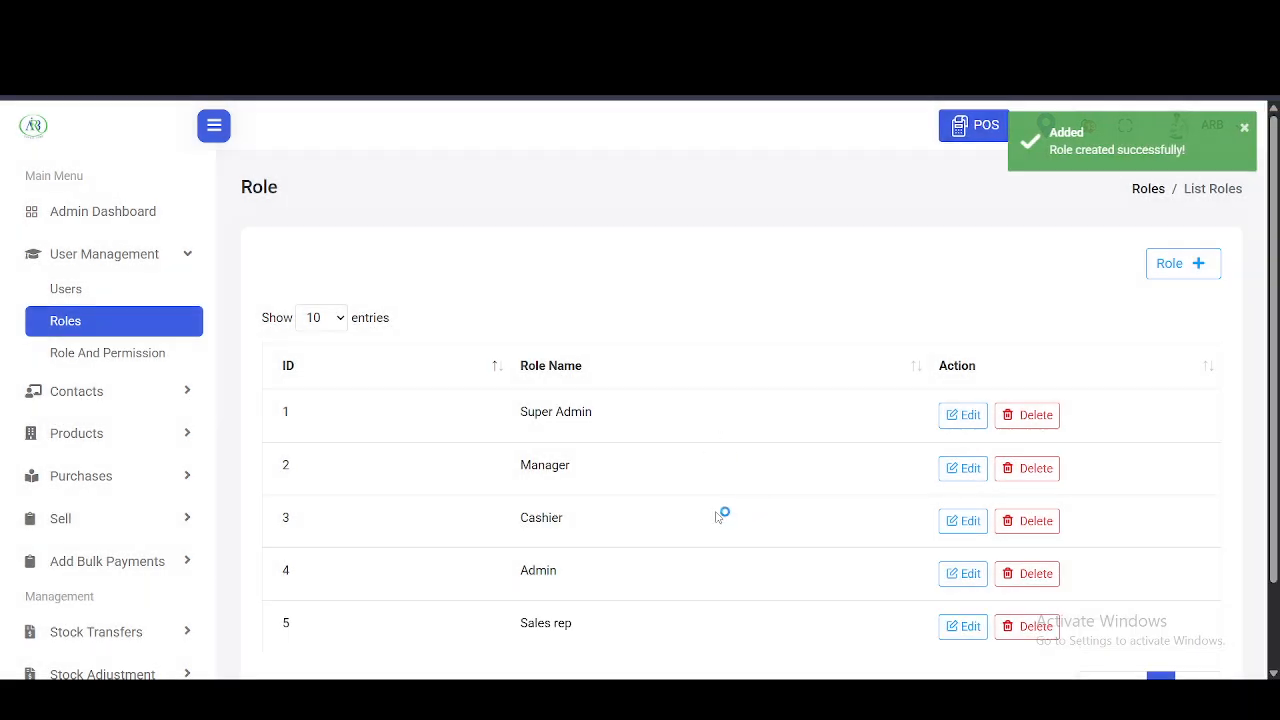
{"action": "scroll", "coordinate": [720, 514], "scroll_direction": "down", "scroll_amount": 1}
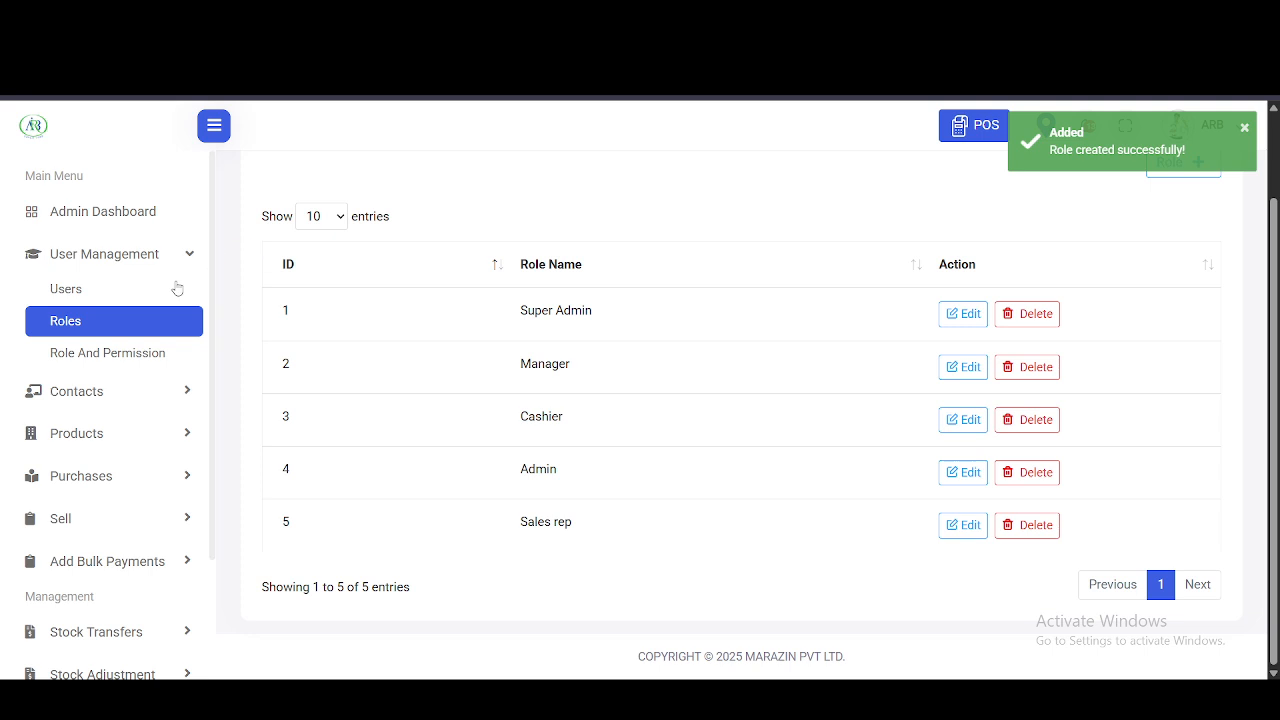
{"action": "left_click", "coordinate": [121, 292]}
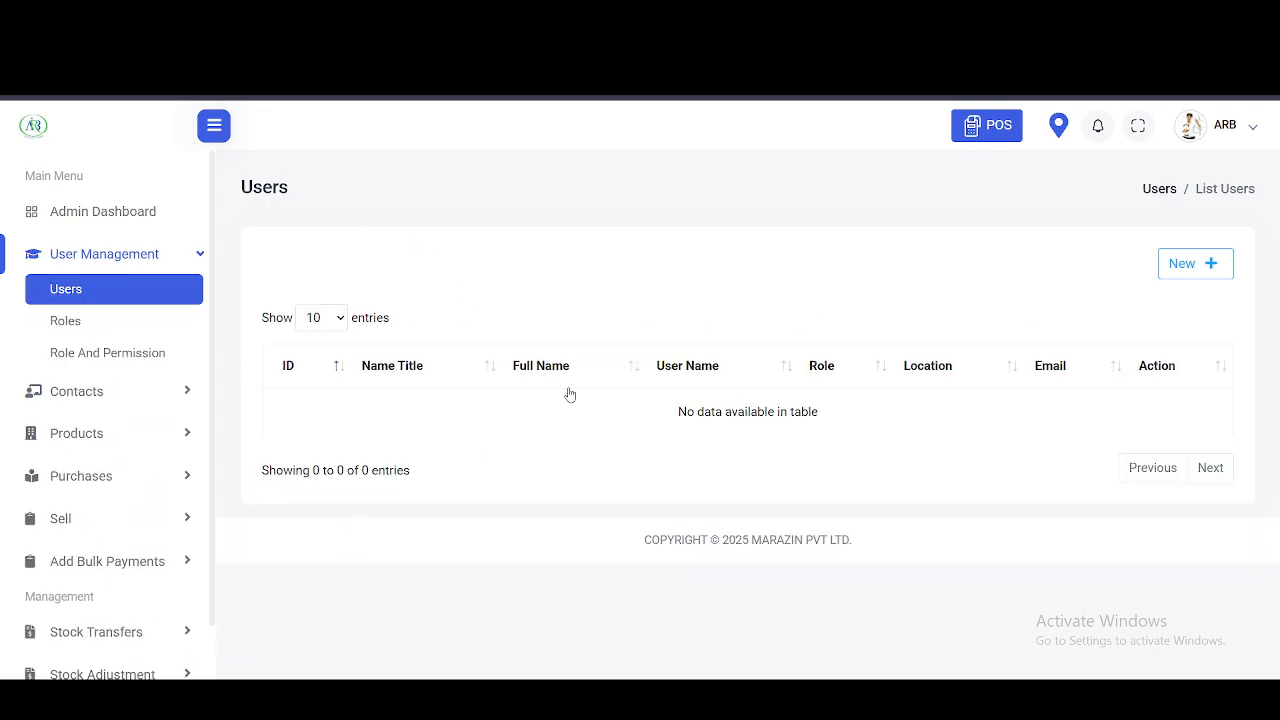
- Start a new user: title Mr, full name, user name, Sales rep role, Sammanthurai location
{"action": "left_click", "coordinate": [1171, 268]}
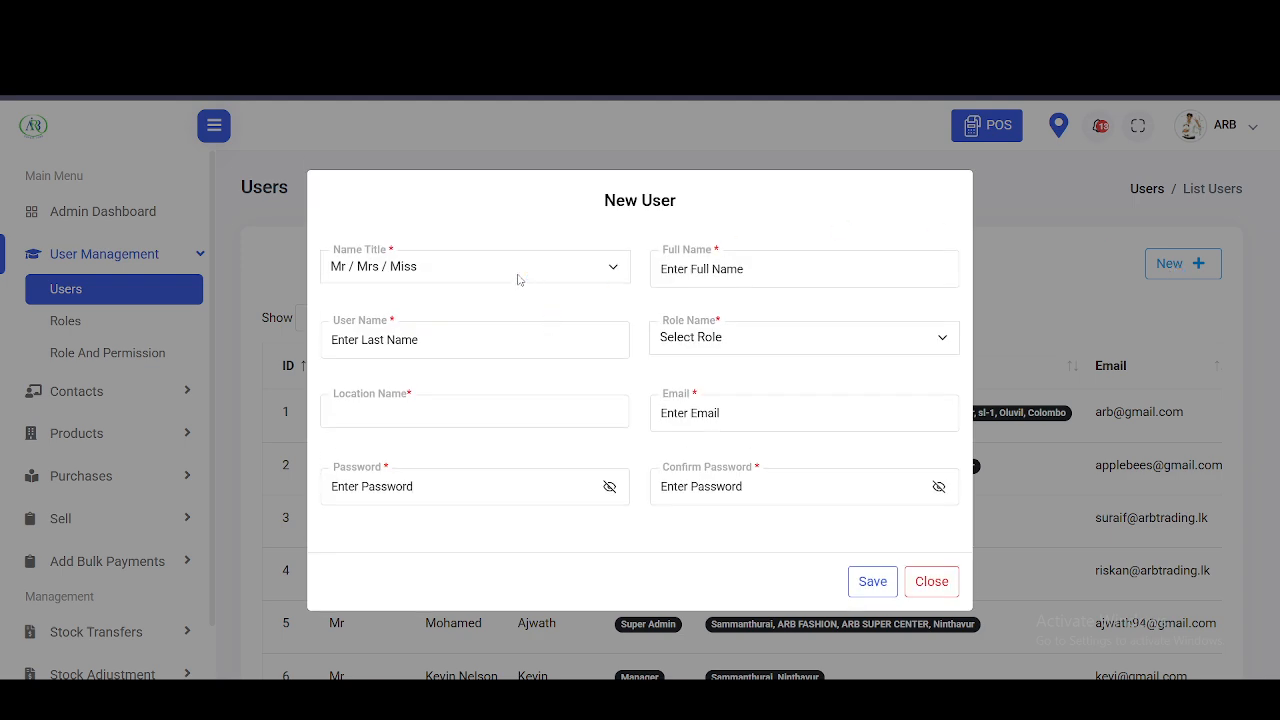
{"action": "left_click", "coordinate": [533, 266]}
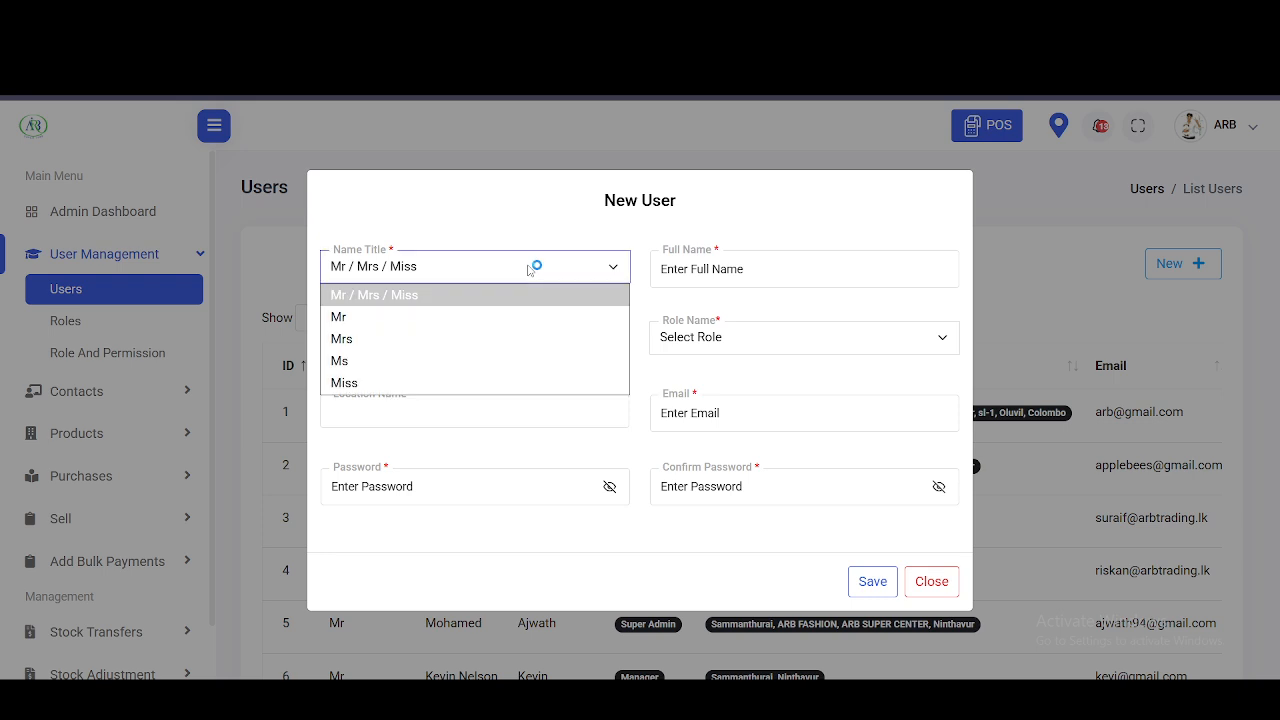
{"action": "left_click", "coordinate": [390, 317]}
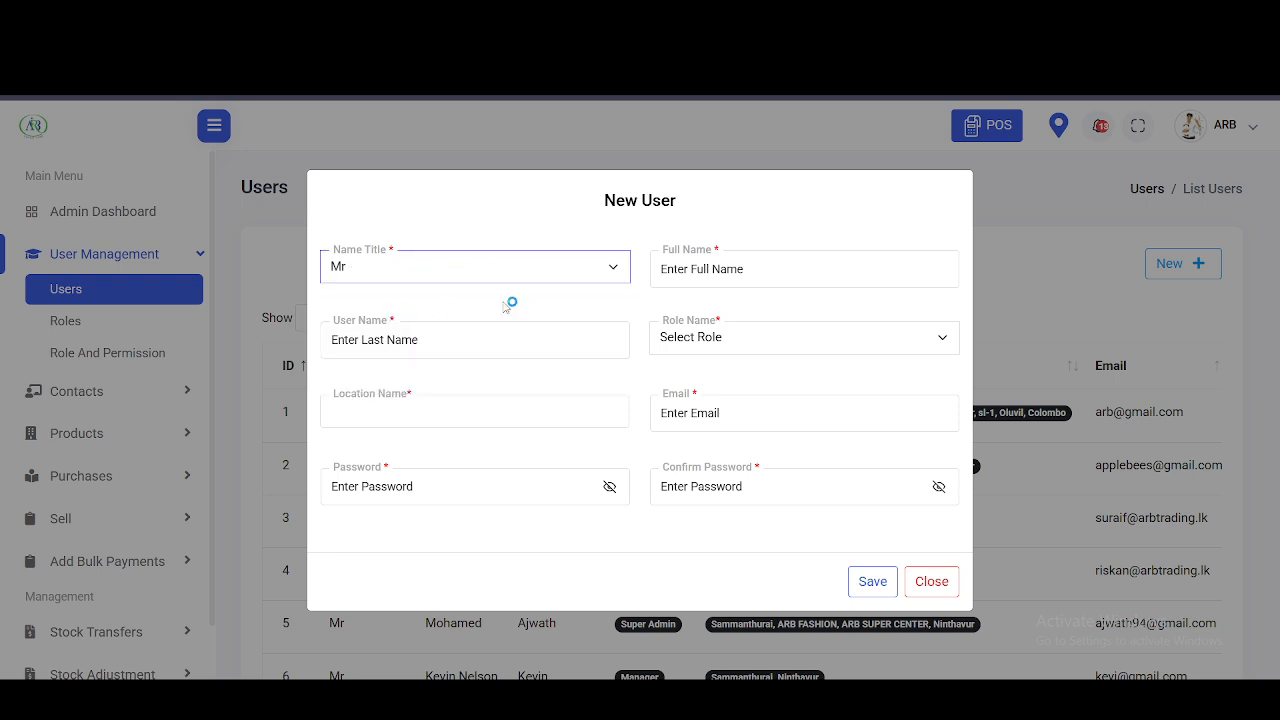
{"action": "left_click", "coordinate": [673, 270]}
{"action": "type", "text": "Abdullah"}
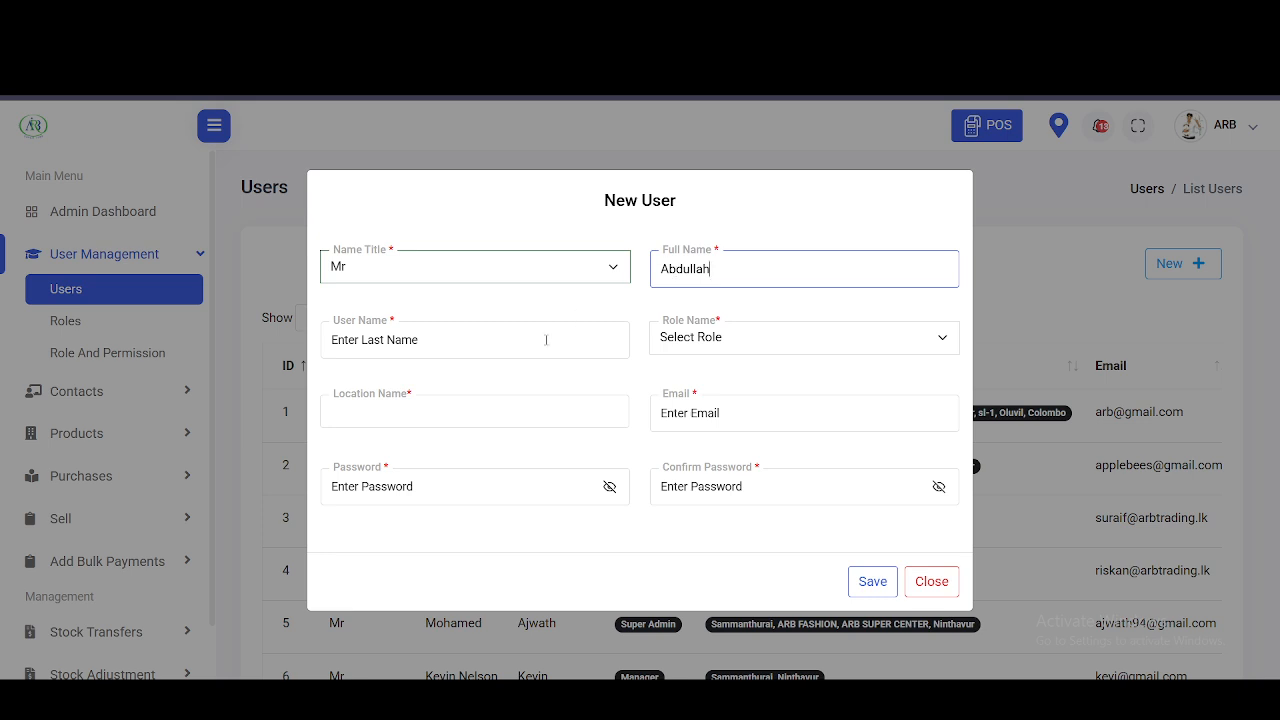
{"action": "left_click", "coordinate": [546, 340]}
{"action": "type", "text": "Abdullah"}
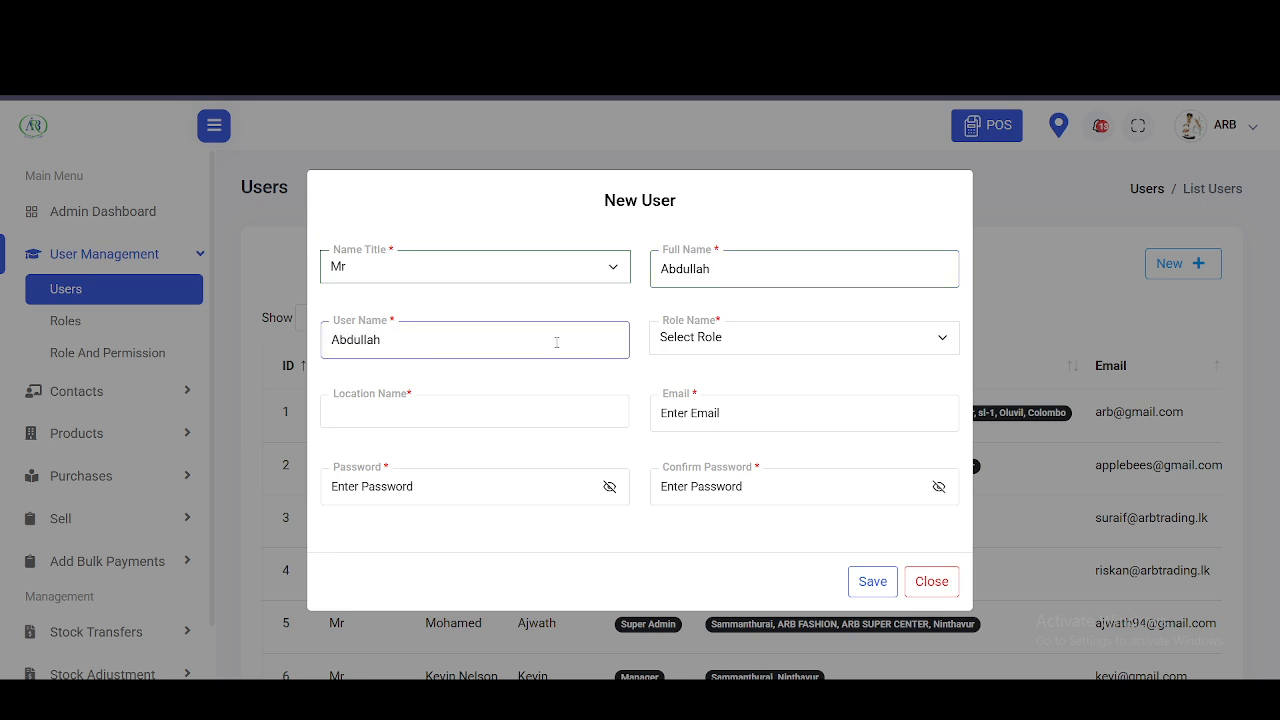
{"action": "left_click", "coordinate": [700, 338]}
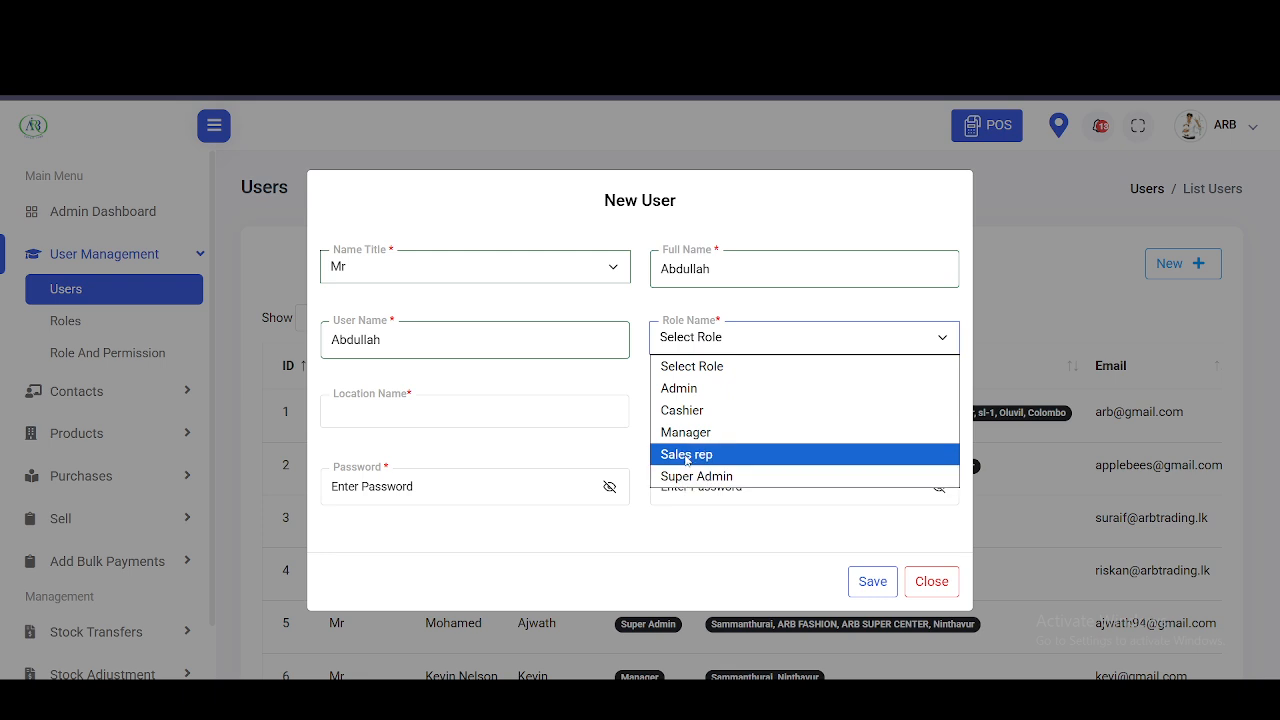
{"action": "left_click", "coordinate": [687, 455]}
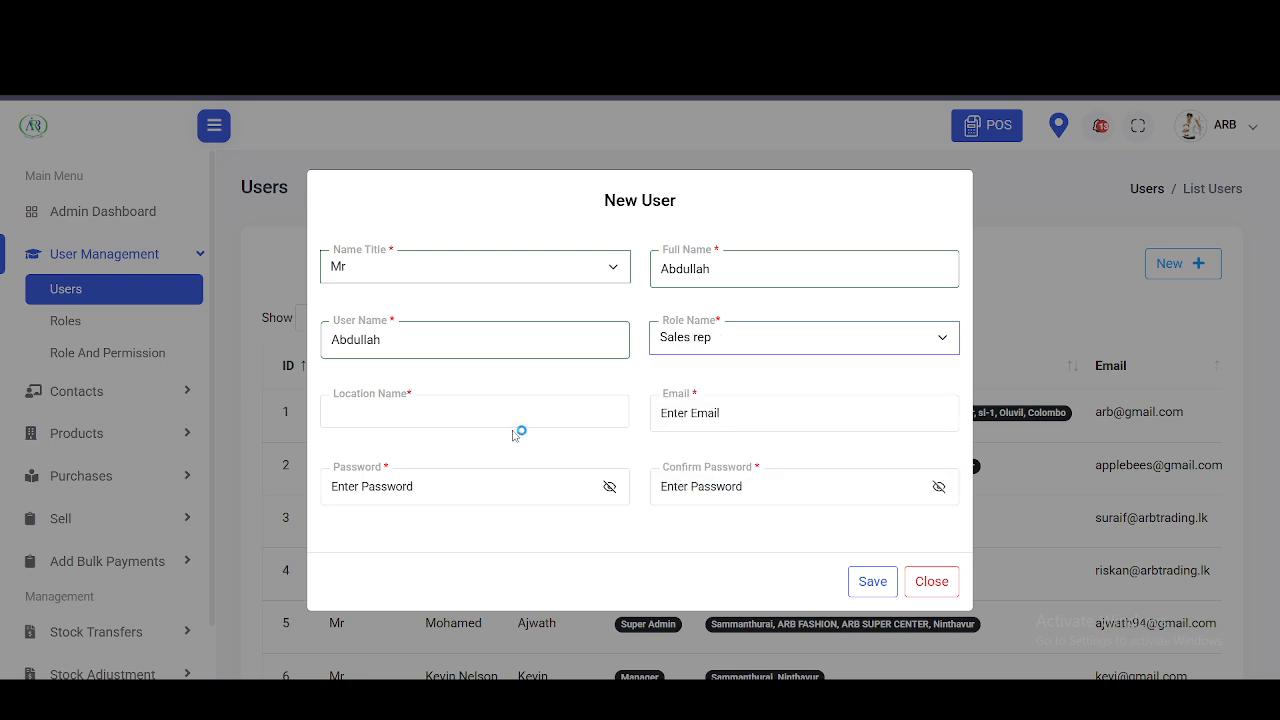
{"action": "left_click", "coordinate": [505, 411]}
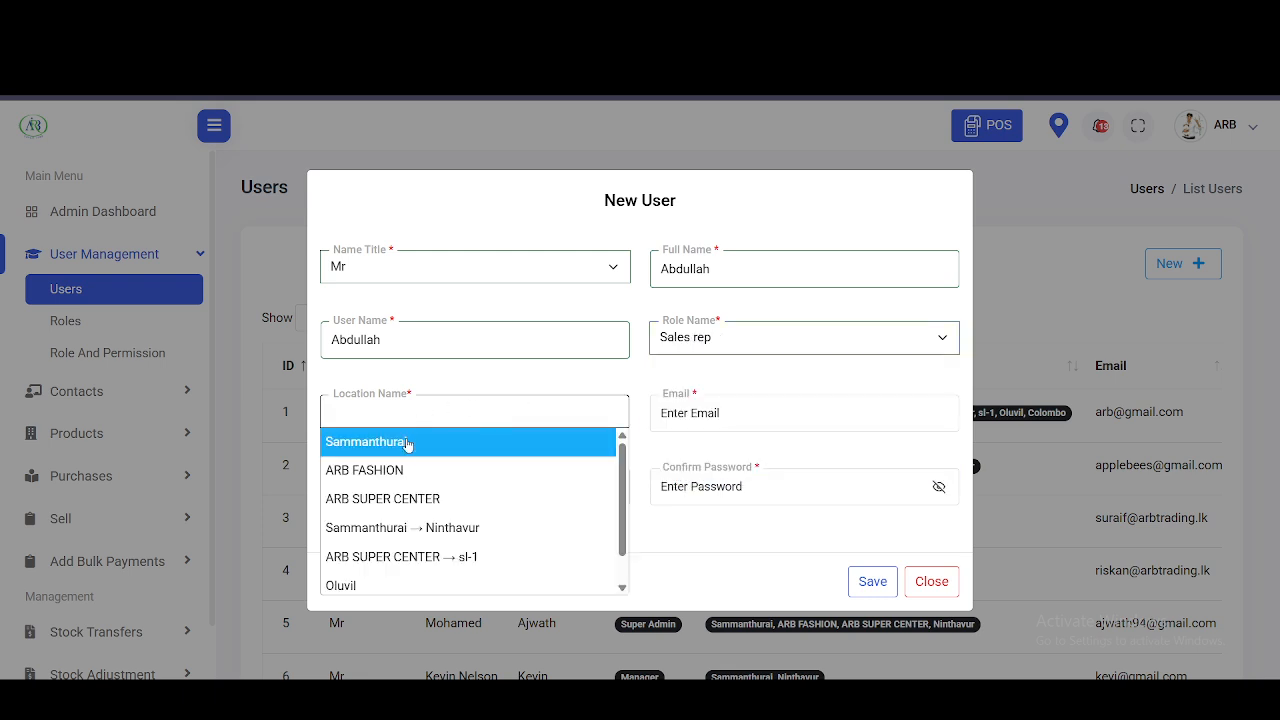
{"action": "left_click", "coordinate": [407, 444]}
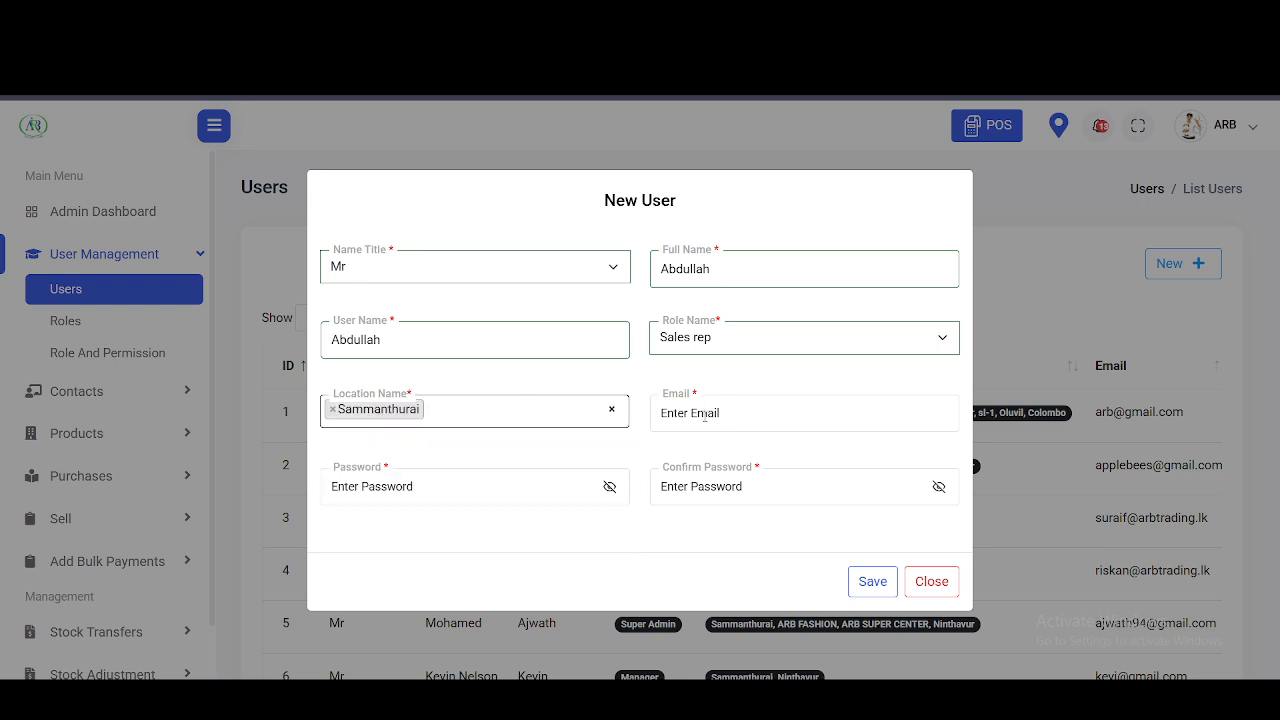
- Enter the user's e-mail address, password and password confirmation, then save the user
{"action": "left_click", "coordinate": [705, 417]}
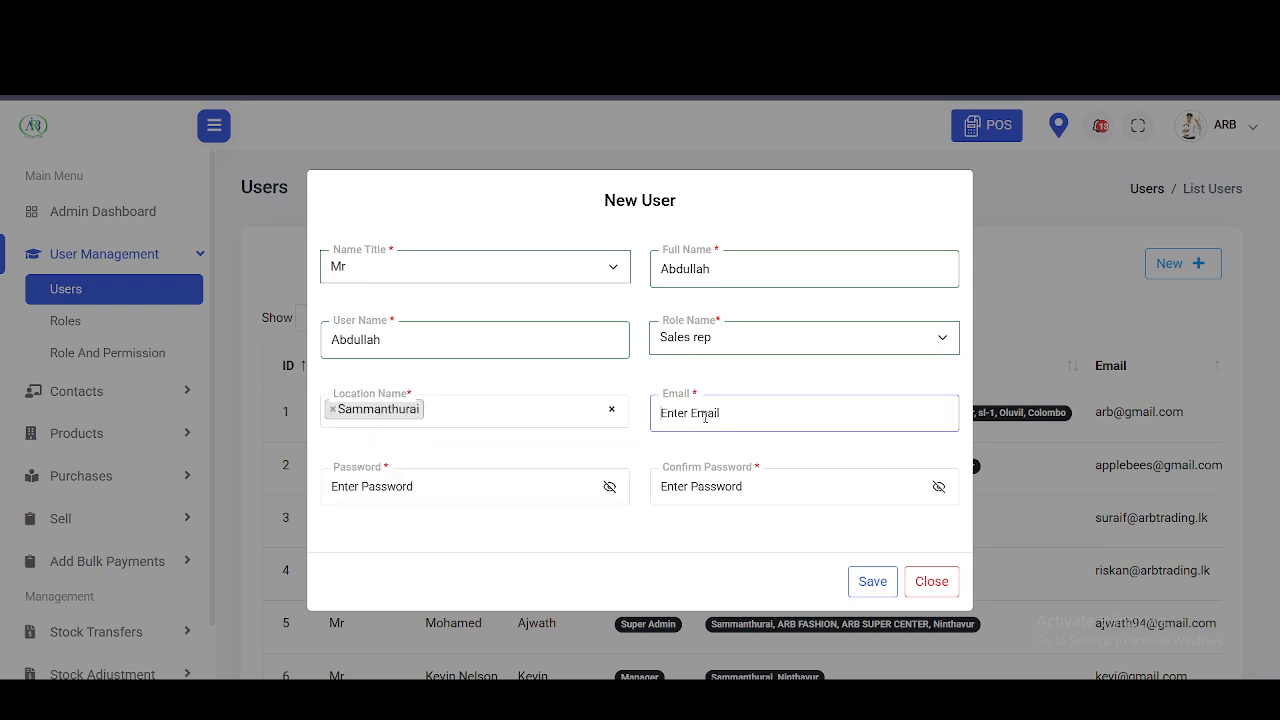
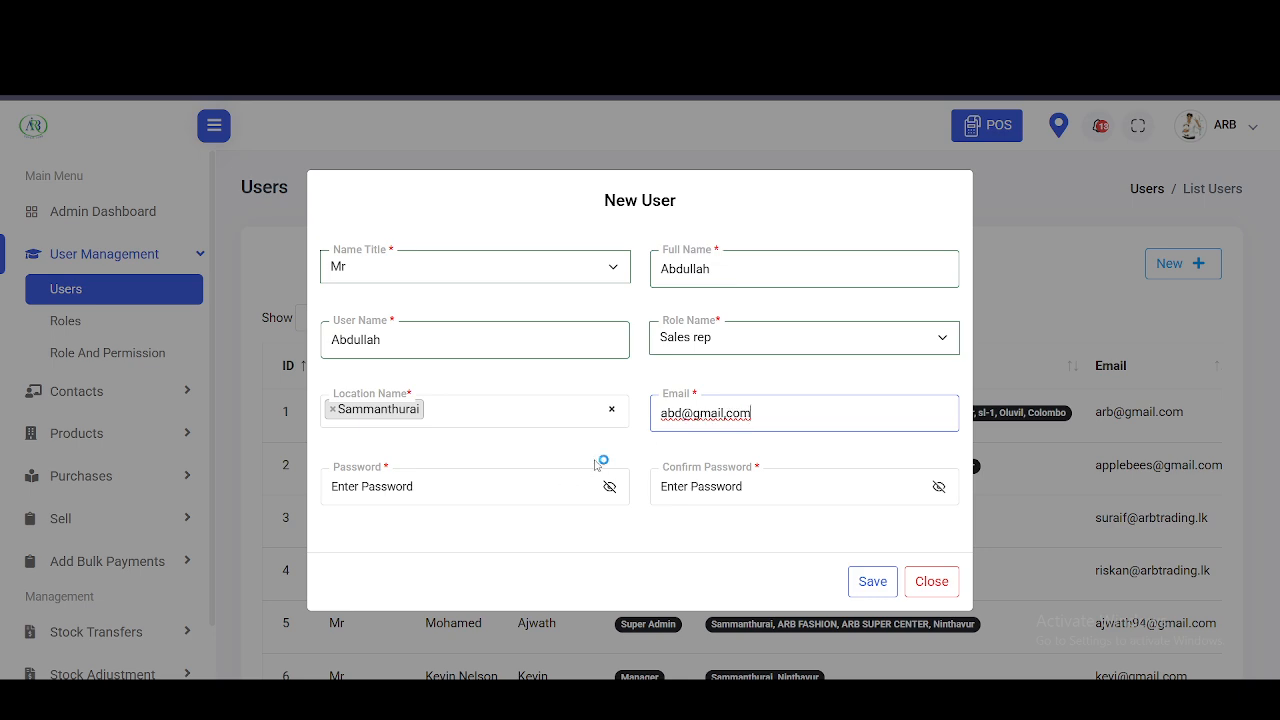
{"action": "left_click", "coordinate": [481, 493]}
{"action": "type", "text": "12"}
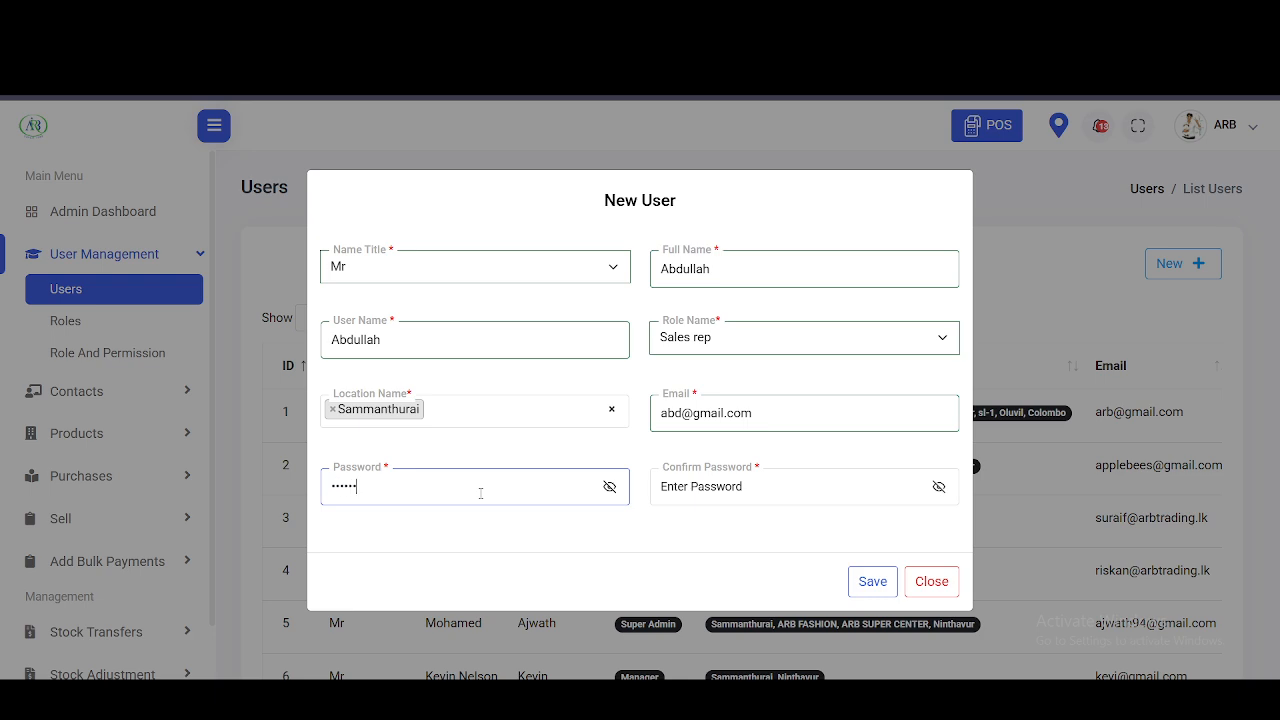
{"action": "left_click", "coordinate": [690, 484]}
{"action": "type", "text": "1"}
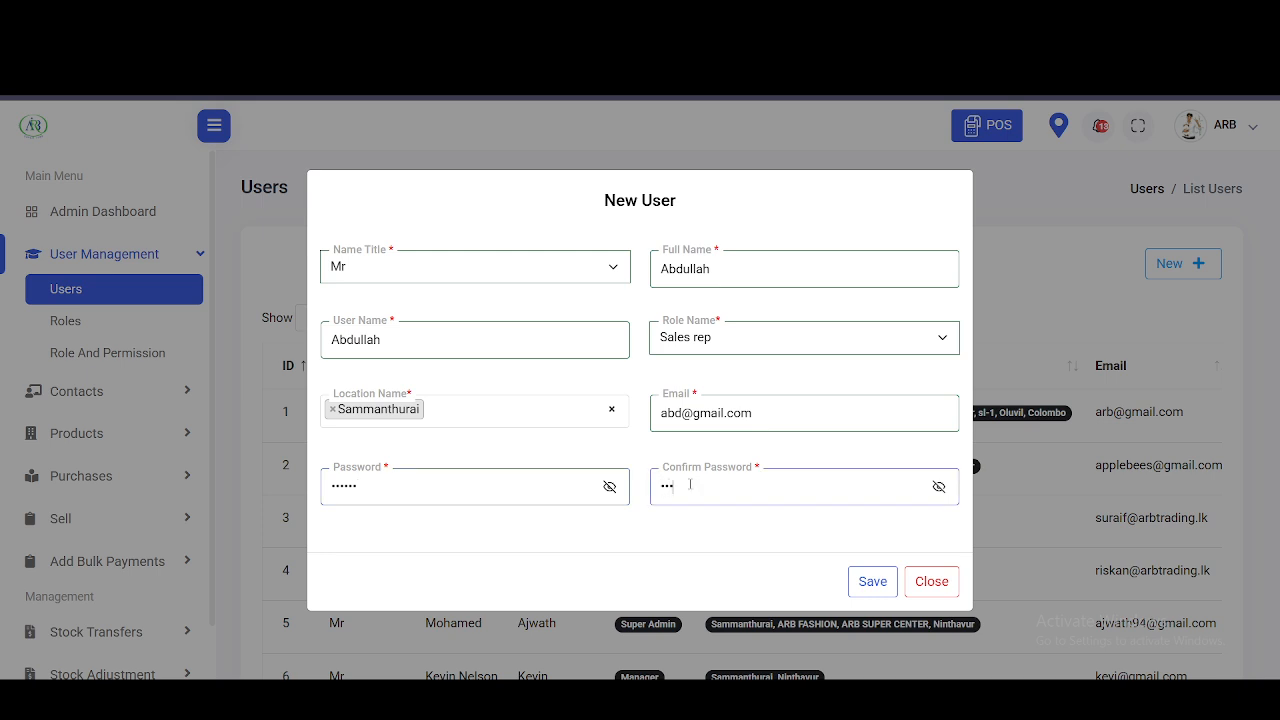
{"action": "left_click", "coordinate": [877, 580]}
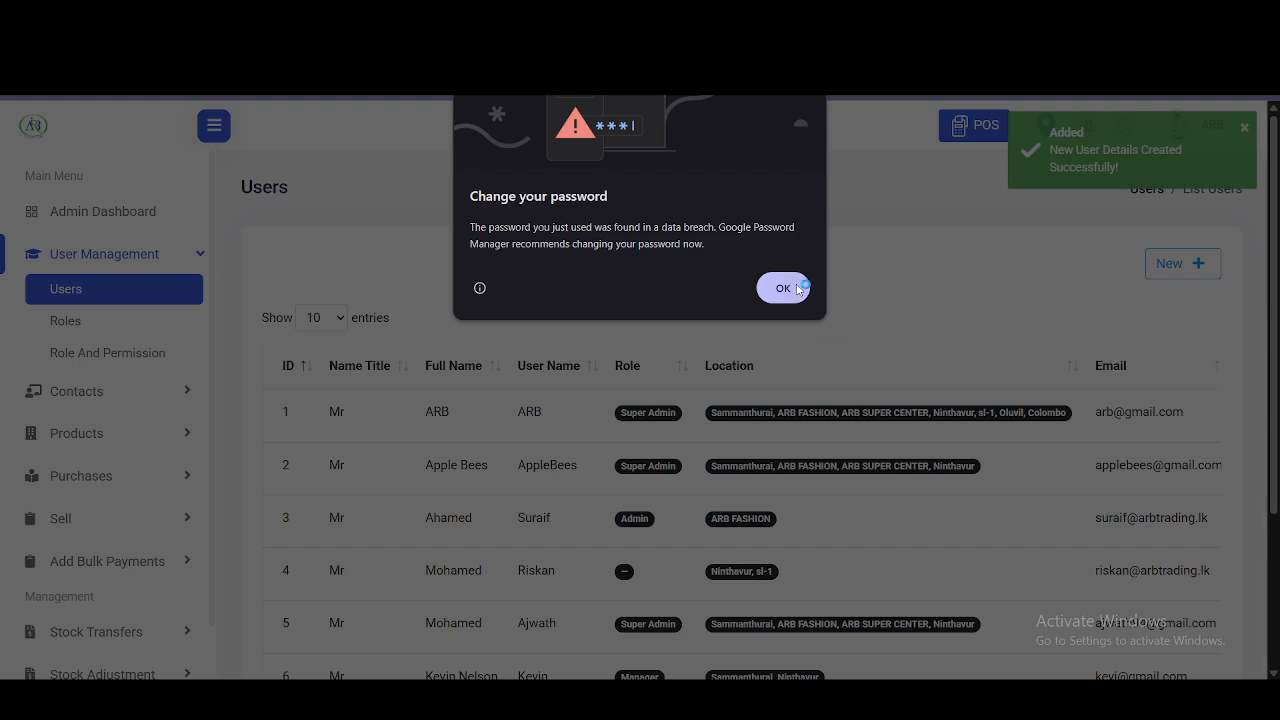
- Edit the new Sales rep user to add Oluvil as a second location and update
{"action": "left_click", "coordinate": [799, 289]}
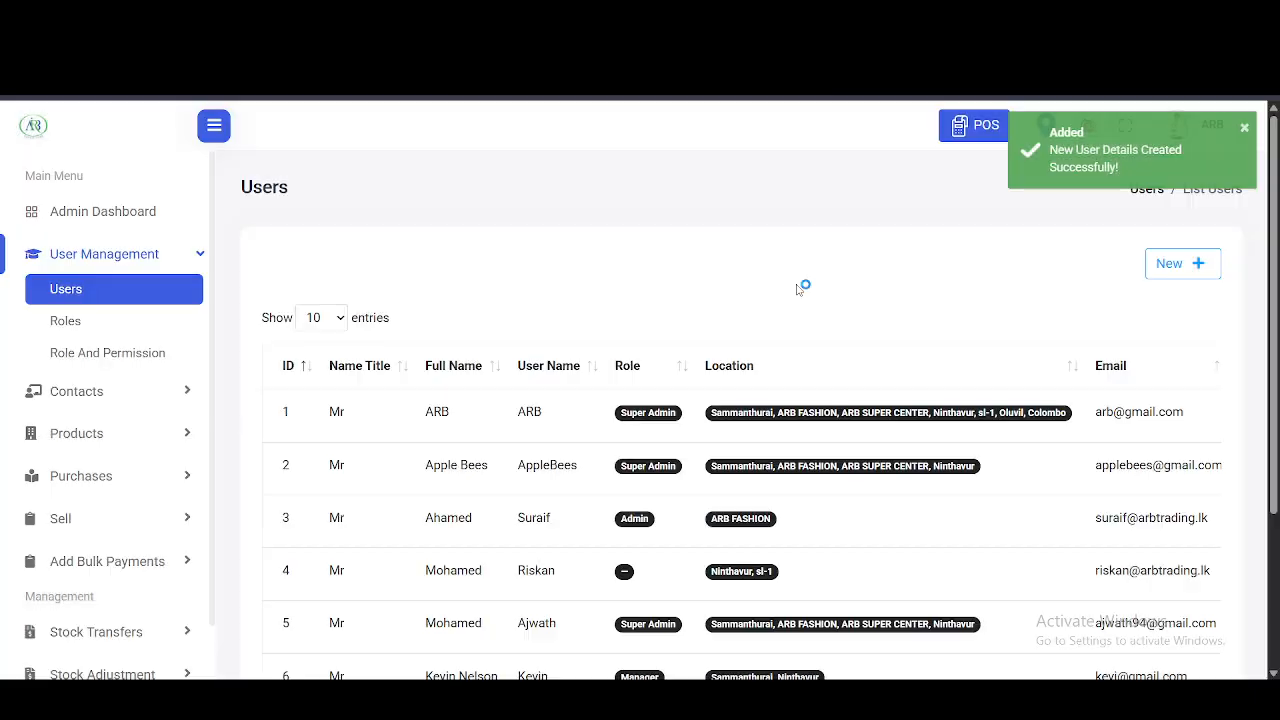
{"action": "scroll", "coordinate": [803, 290], "scroll_direction": "down", "scroll_amount": 2}
{"action": "scroll", "coordinate": [1127, 258], "scroll_direction": "right", "scroll_amount": 2}
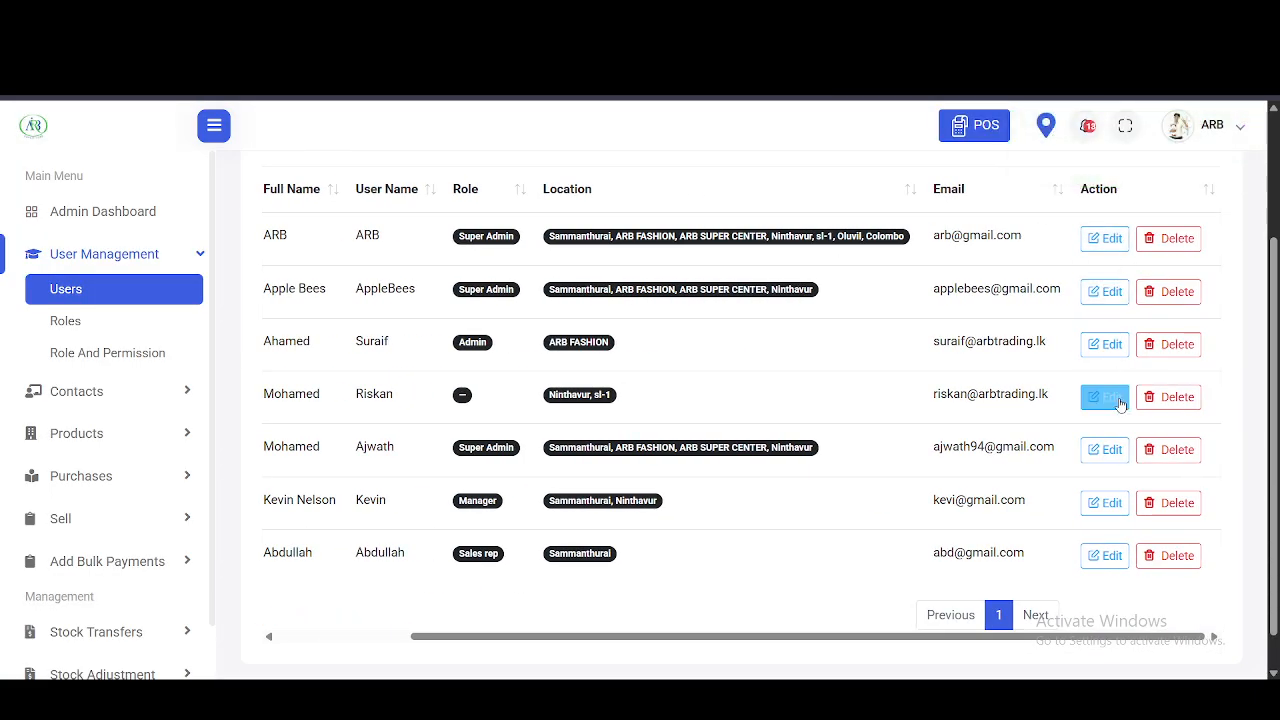
{"action": "left_click", "coordinate": [1105, 244]}
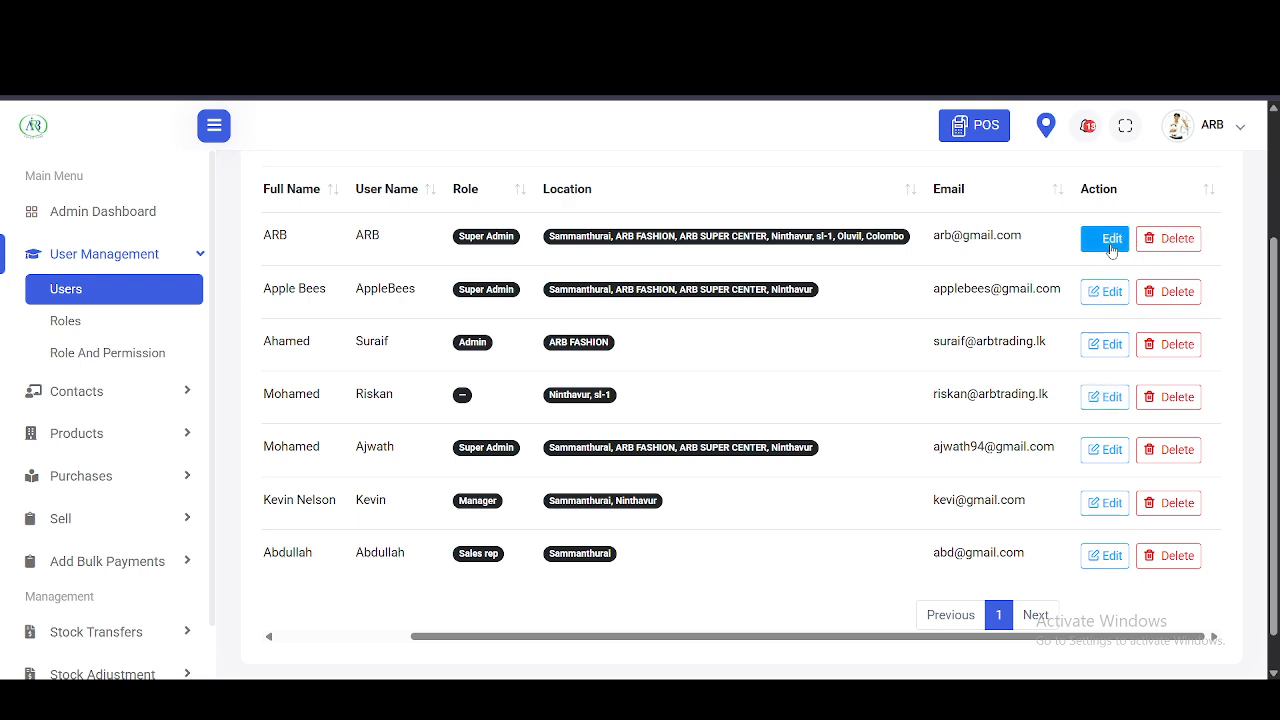
{"action": "left_click", "coordinate": [1103, 562]}
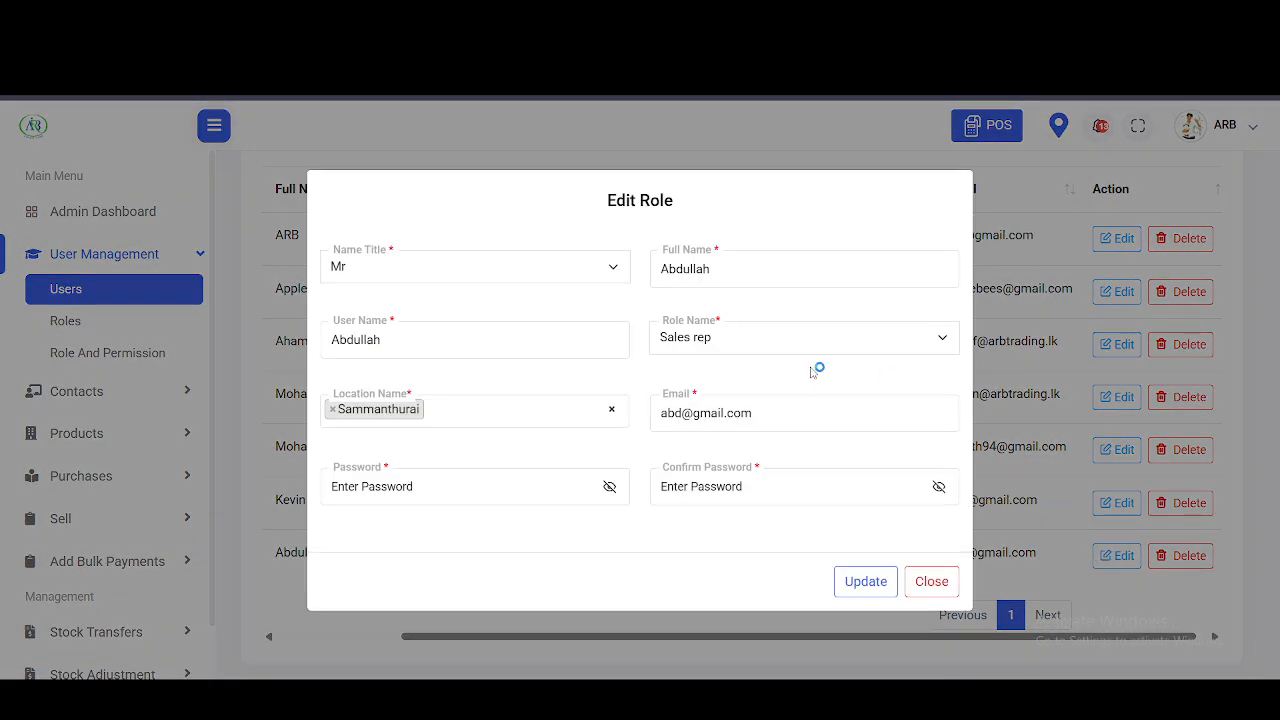
{"action": "left_click", "coordinate": [513, 408]}
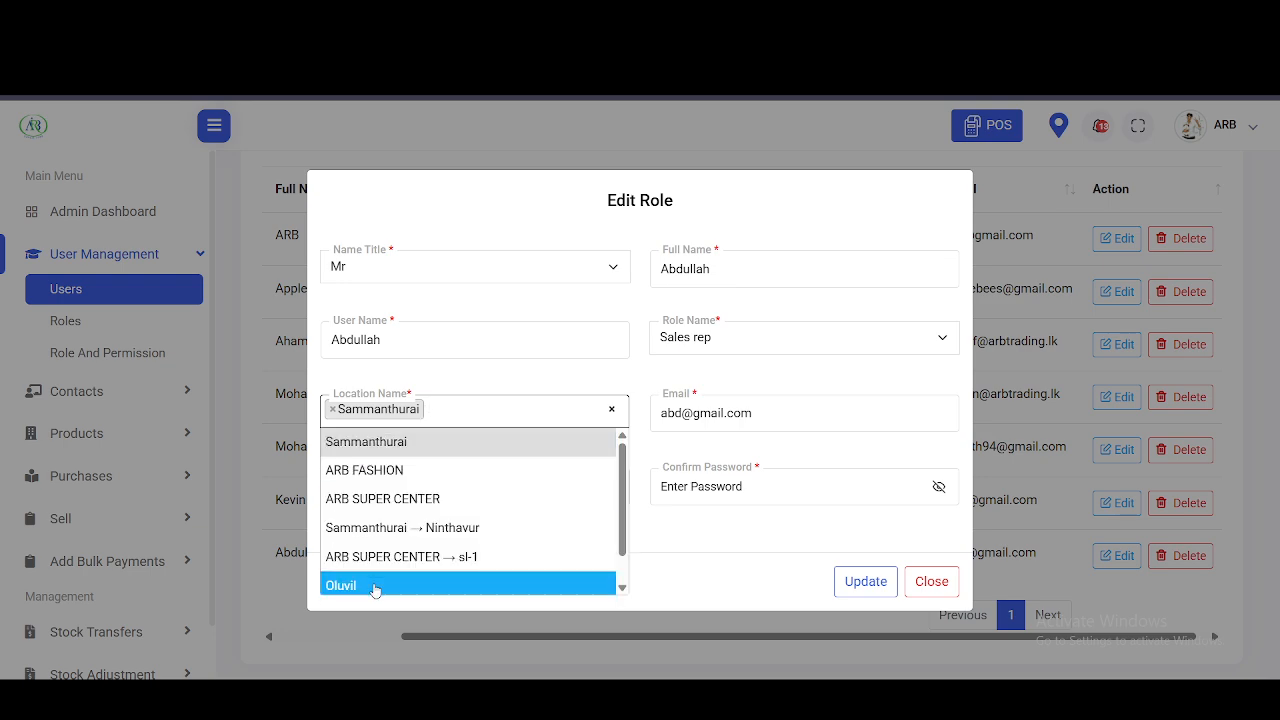
{"action": "left_click", "coordinate": [374, 586]}
{"action": "left_click", "coordinate": [857, 584]}
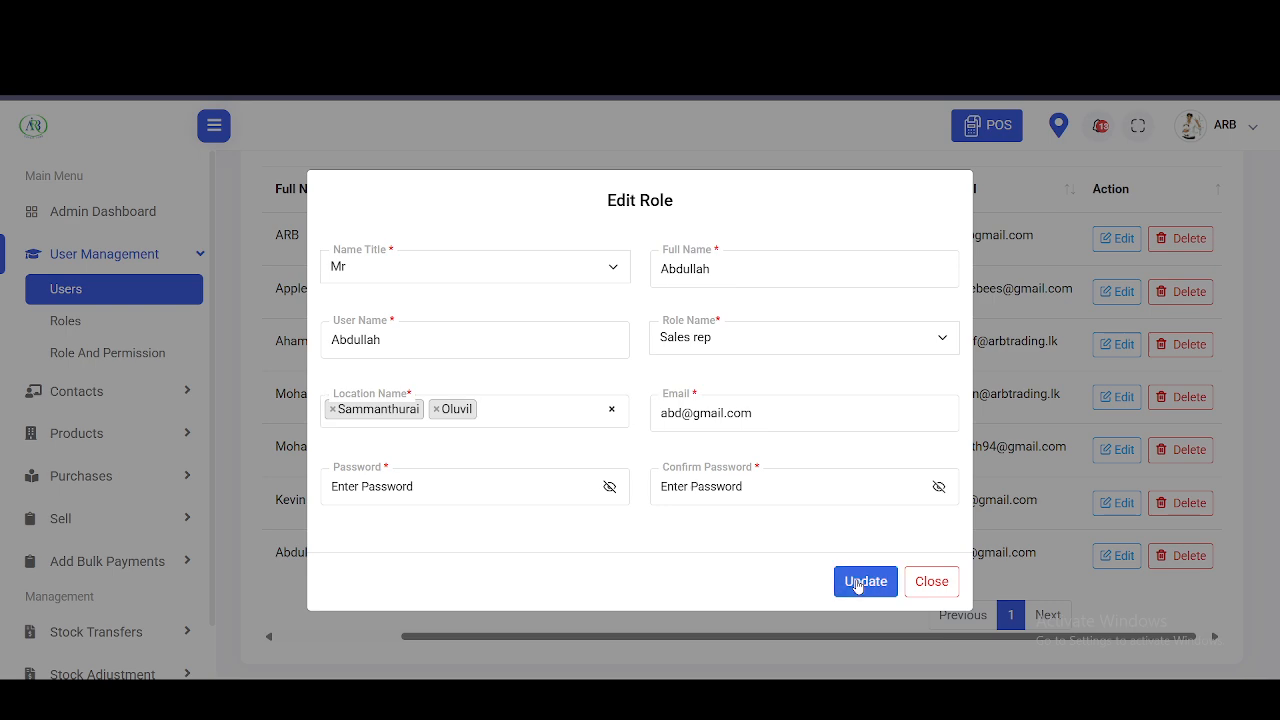
{"action": "left_click", "coordinate": [857, 584]}
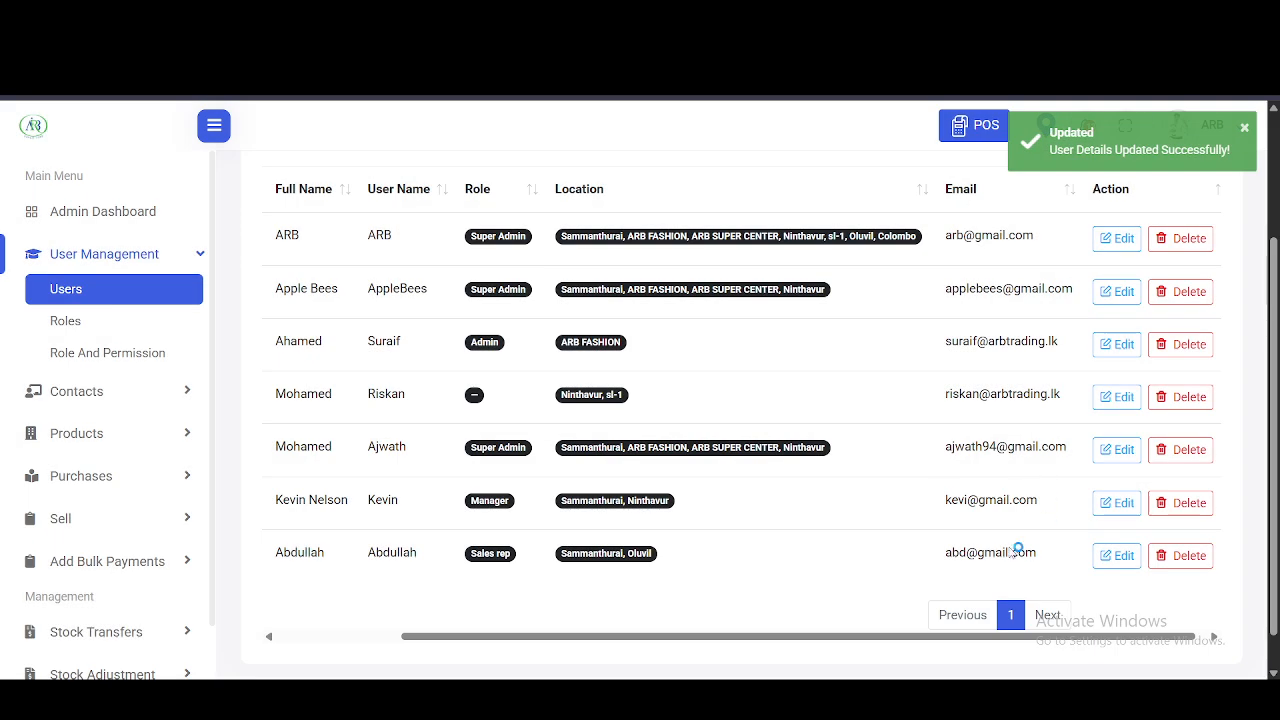
- Delete the Sales rep user from the users list, confirming the deletion
{"action": "left_click", "coordinate": [1187, 555]}
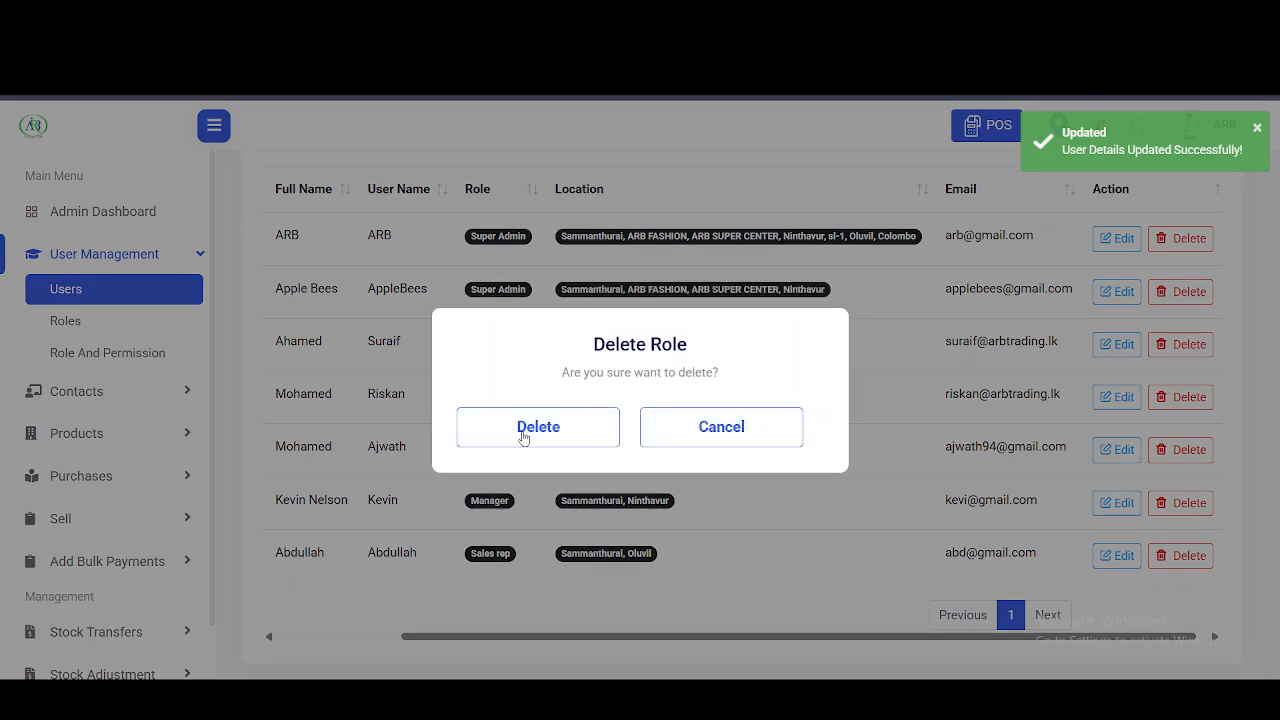
{"action": "left_click", "coordinate": [524, 431]}
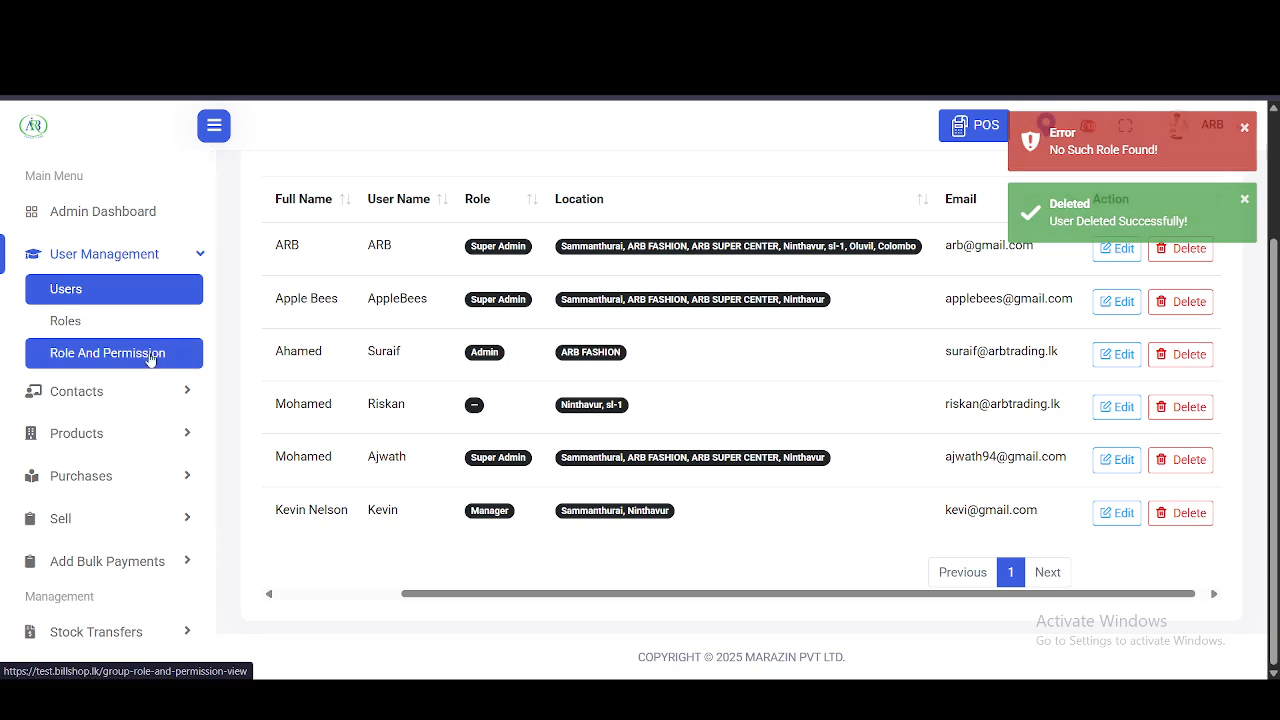
{"action": "left_click", "coordinate": [150, 355]}
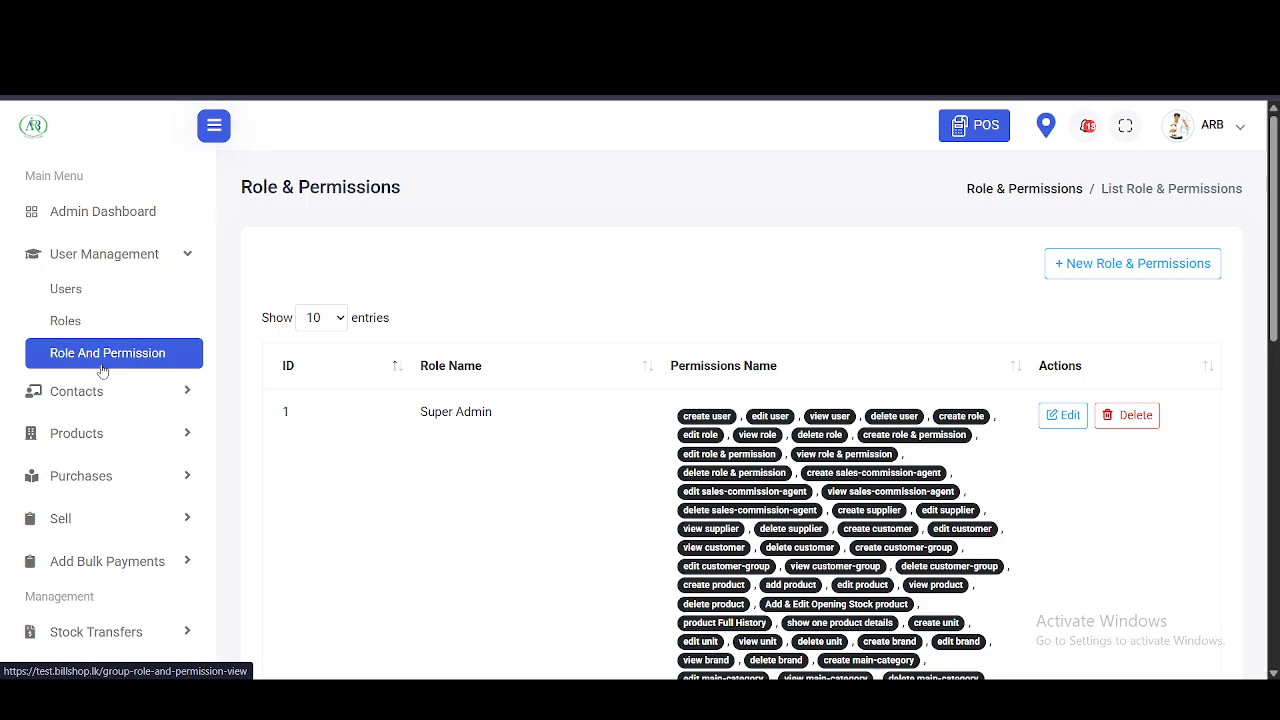
- Scroll through the Role & Permissions list to review the existing roles
{"action": "scroll", "coordinate": [518, 450], "scroll_direction": "down", "scroll_amount": 5}
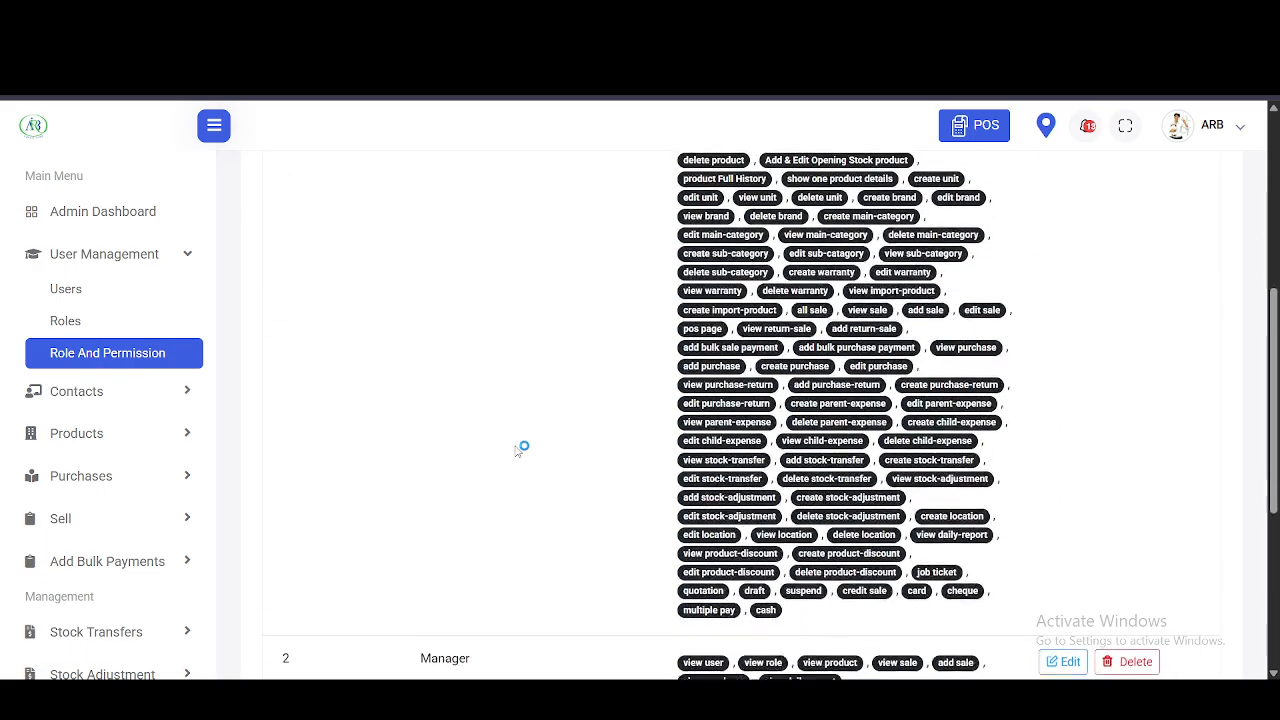
{"action": "scroll", "coordinate": [520, 450], "scroll_direction": "up", "scroll_amount": 5}
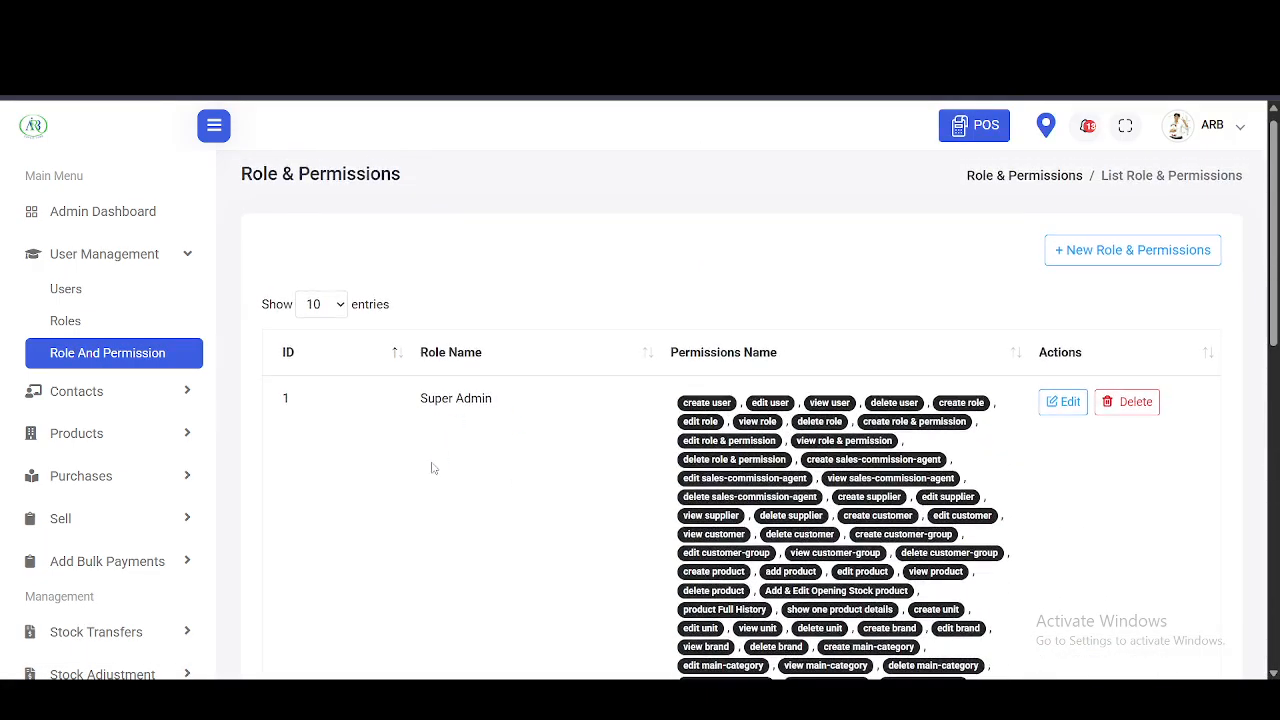
{"action": "scroll", "coordinate": [681, 366], "scroll_direction": "down", "scroll_amount": 9}
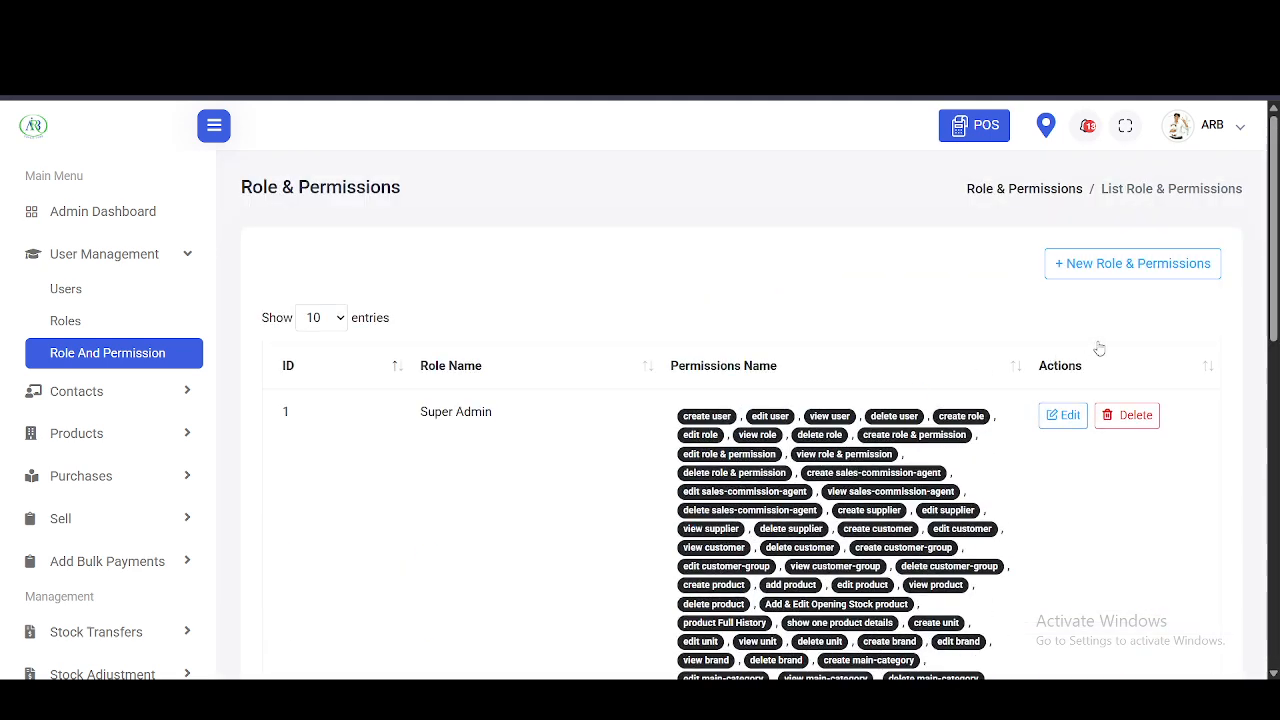
- Start a new role-permission assignment with Sales rep chosen as the role
{"action": "left_click", "coordinate": [1132, 266]}
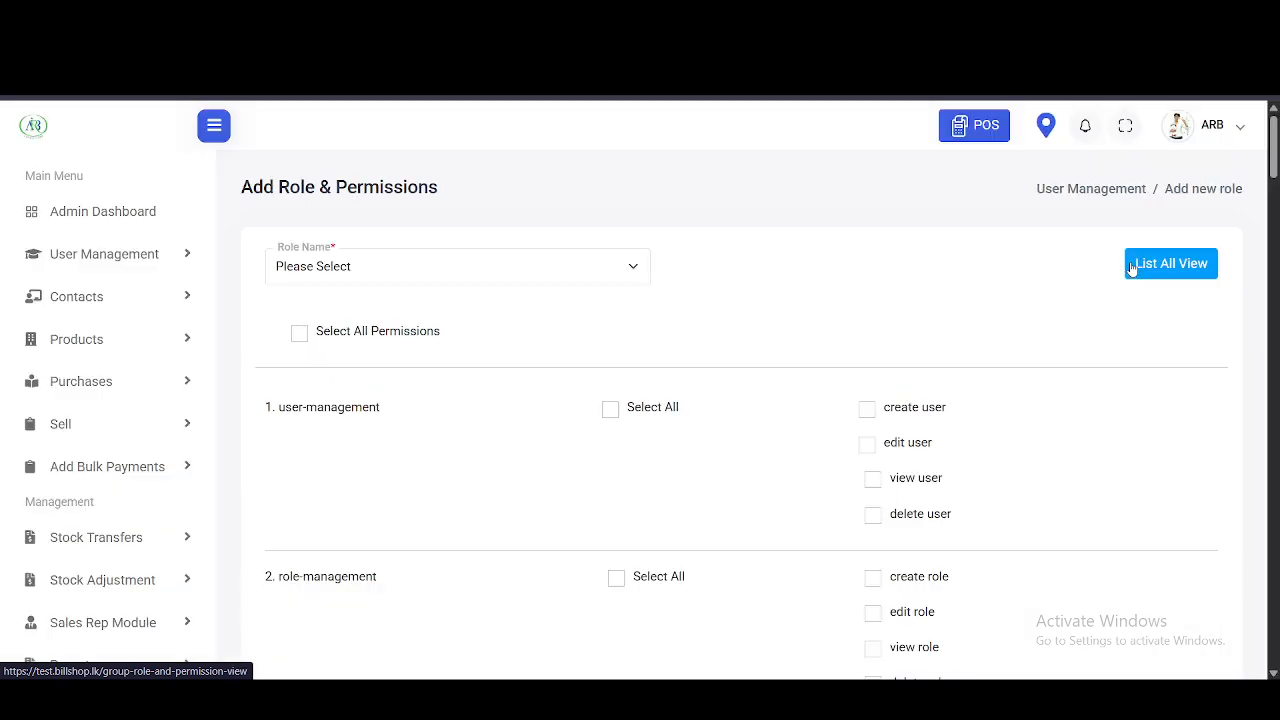
{"action": "left_click", "coordinate": [620, 270]}
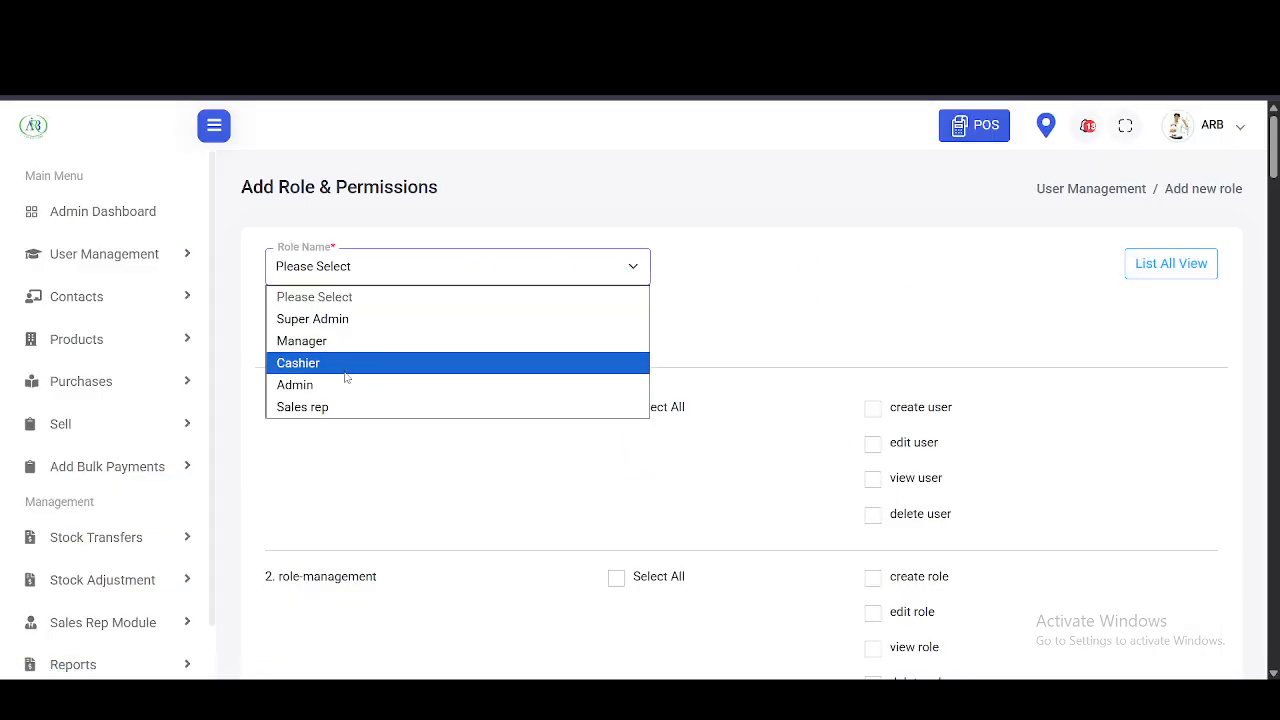
{"action": "left_click", "coordinate": [341, 407]}
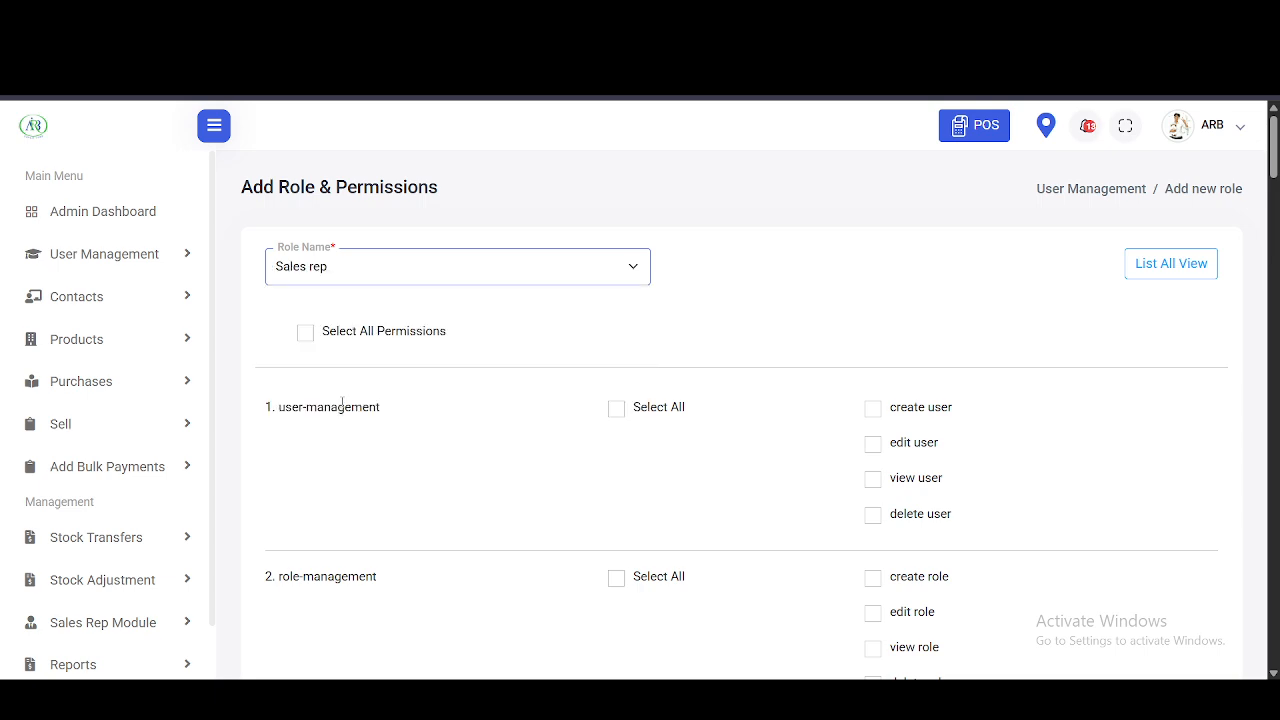
{"action": "scroll", "coordinate": [533, 349], "scroll_direction": "down", "scroll_amount": 1}
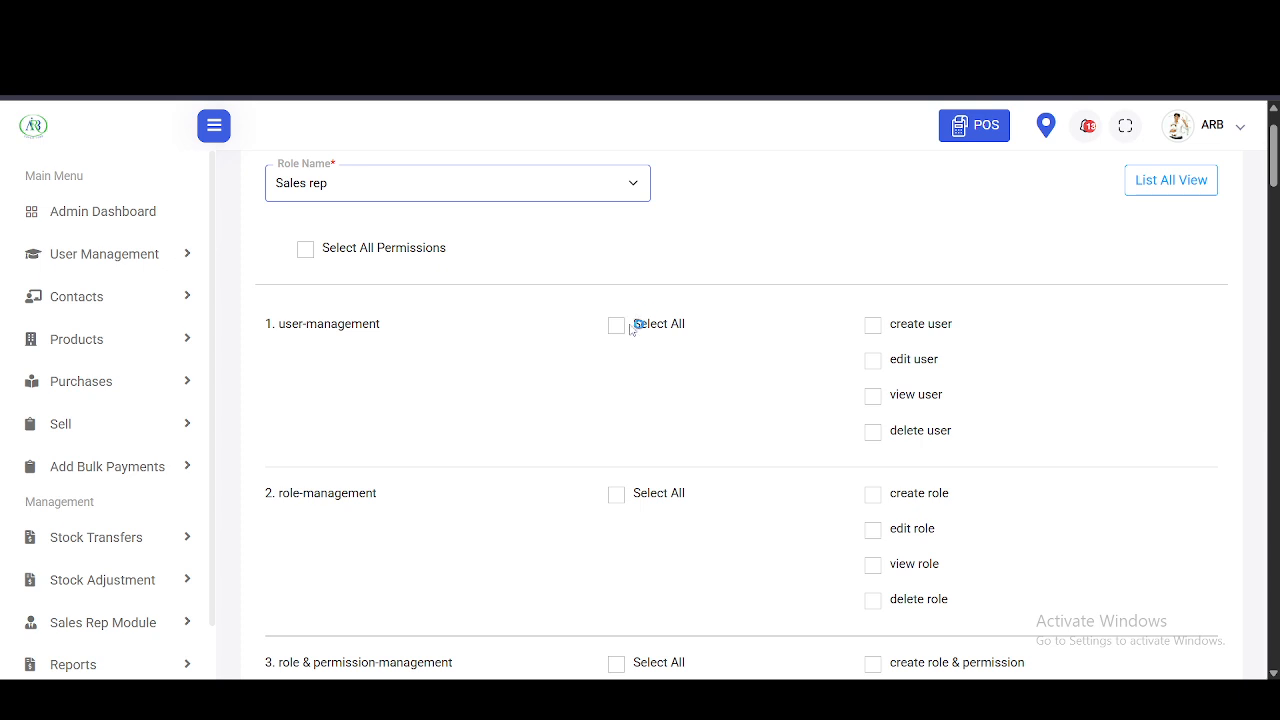
- Select all user, role, role & permission and sales-commission-agent permissions, then assign them
{"action": "left_click", "coordinate": [305, 251]}
{"action": "left_click", "coordinate": [305, 251]}
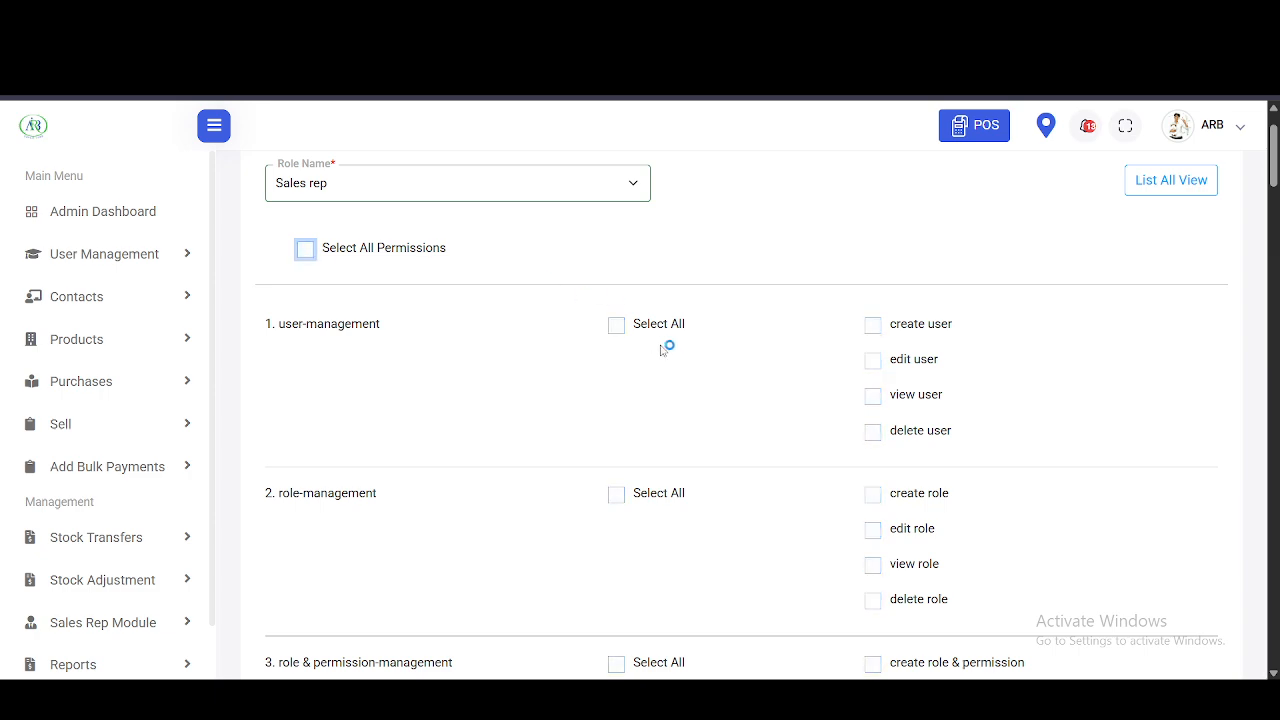
{"action": "left_click", "coordinate": [616, 325]}
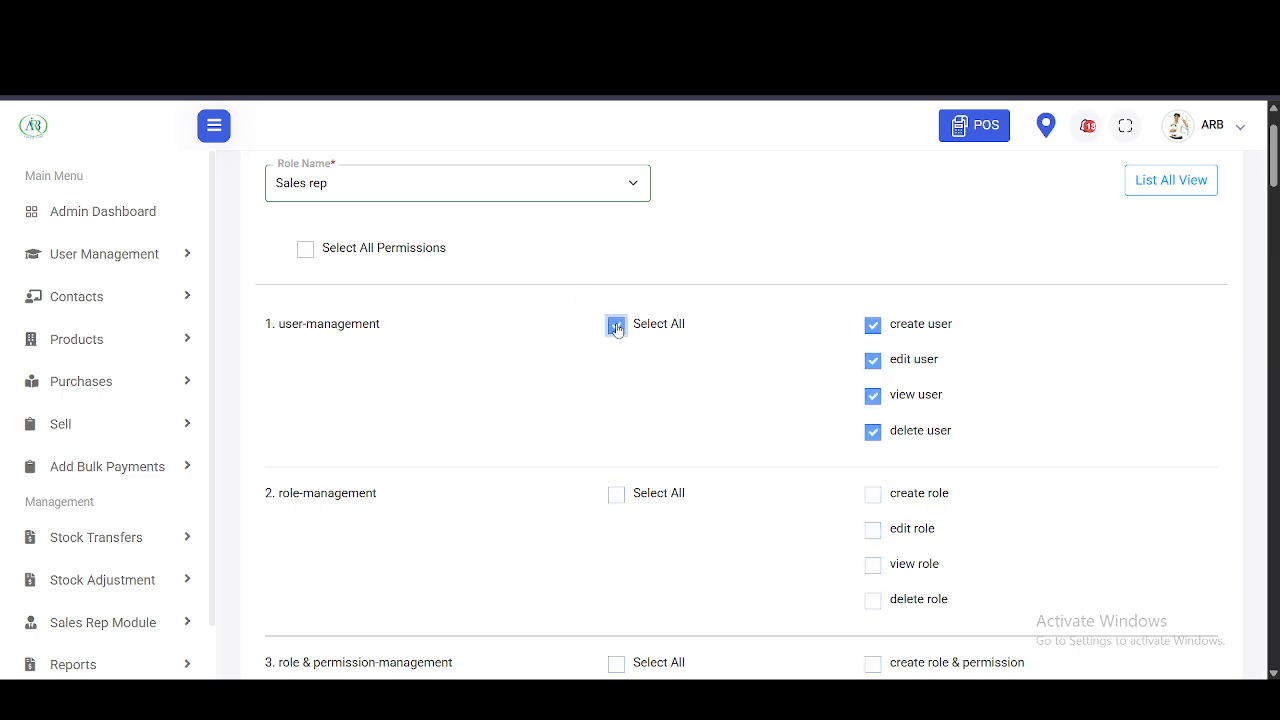
{"action": "left_click", "coordinate": [616, 494]}
{"action": "scroll", "coordinate": [616, 496], "scroll_direction": "down", "scroll_amount": 2}
{"action": "left_click", "coordinate": [620, 462]}
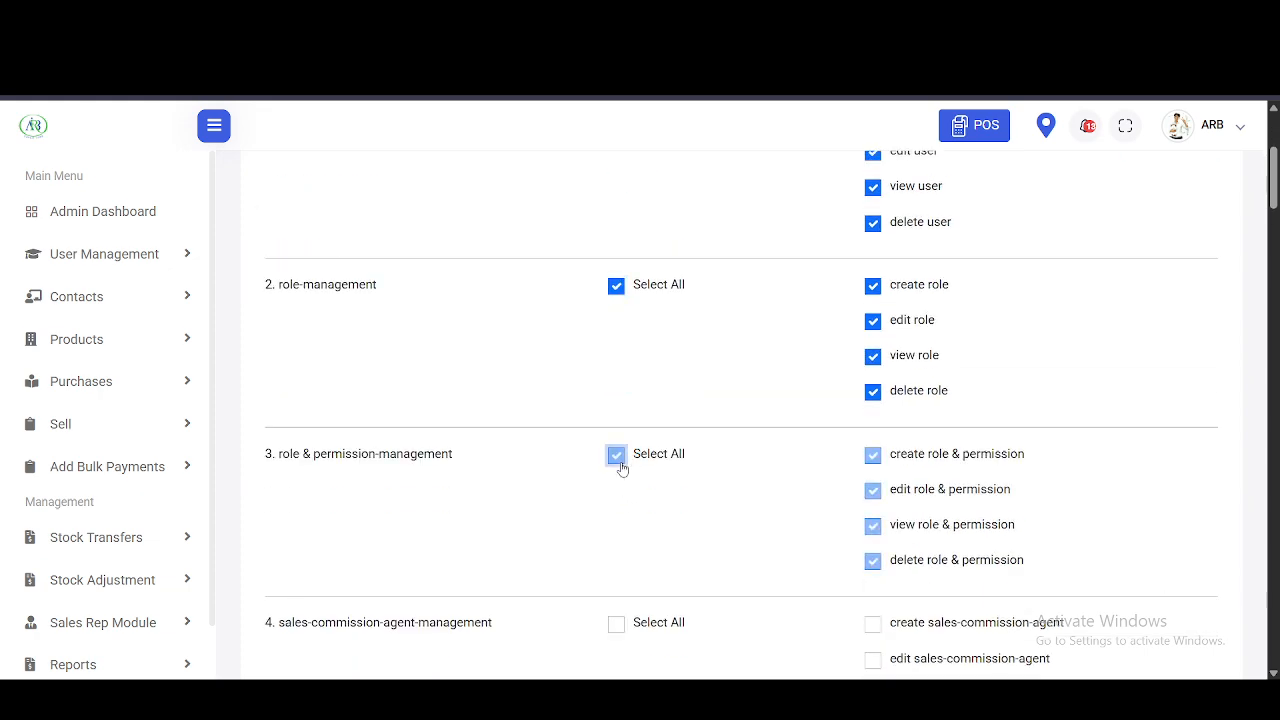
{"action": "scroll", "coordinate": [620, 468], "scroll_direction": "down", "scroll_amount": 1}
{"action": "left_click", "coordinate": [616, 522]}
{"action": "scroll", "coordinate": [618, 536], "scroll_direction": "down", "scroll_amount": 4}
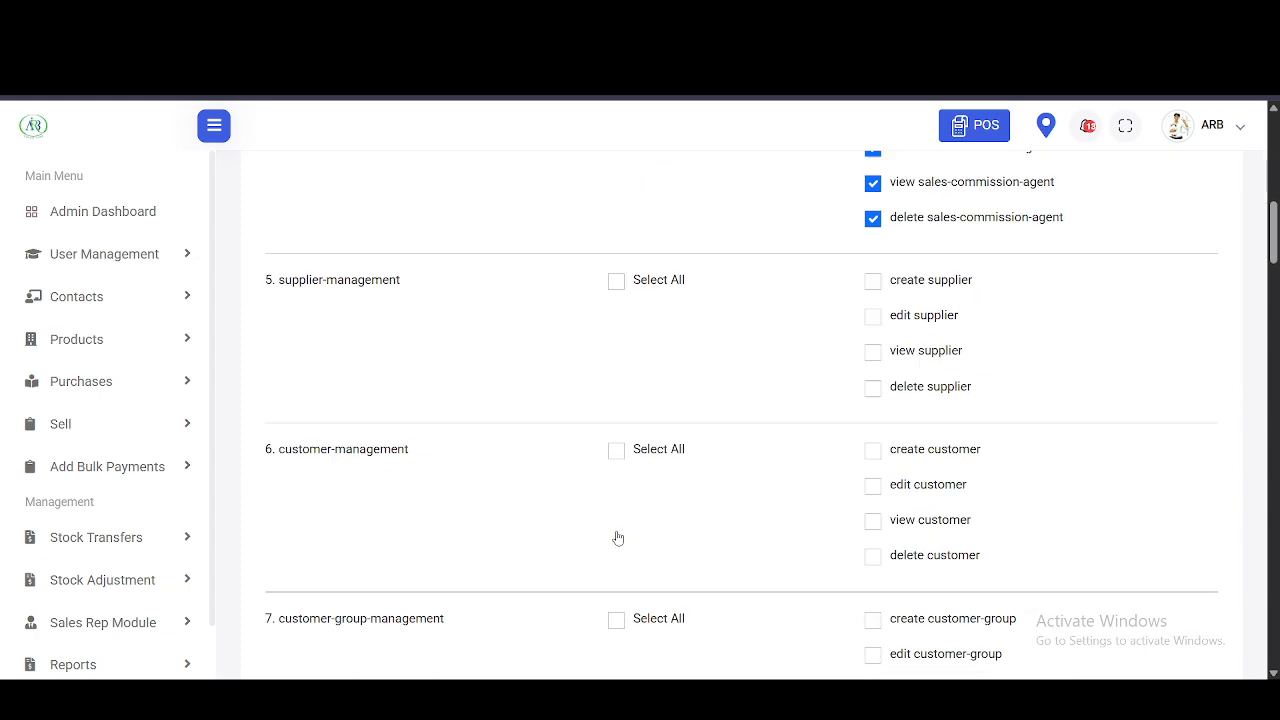
{"action": "scroll", "coordinate": [618, 538], "scroll_direction": "down", "scroll_amount": 20}
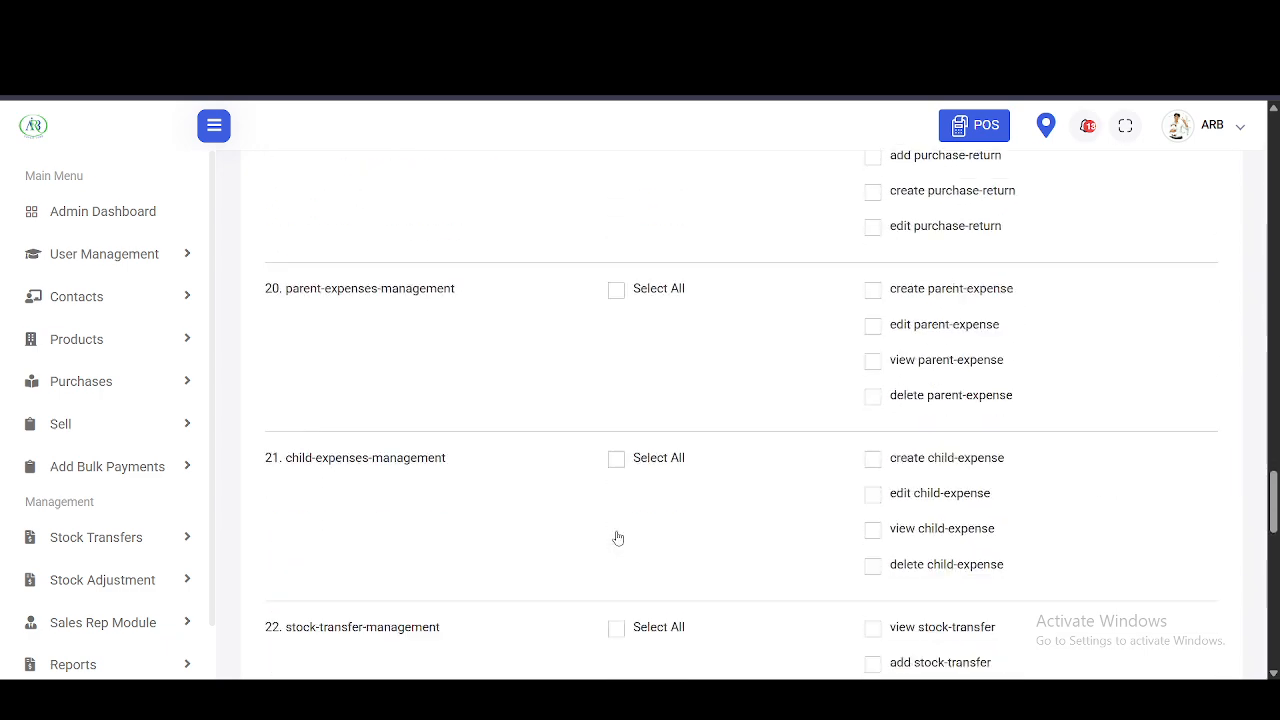
{"action": "scroll", "coordinate": [616, 536], "scroll_direction": "down", "scroll_amount": 10}
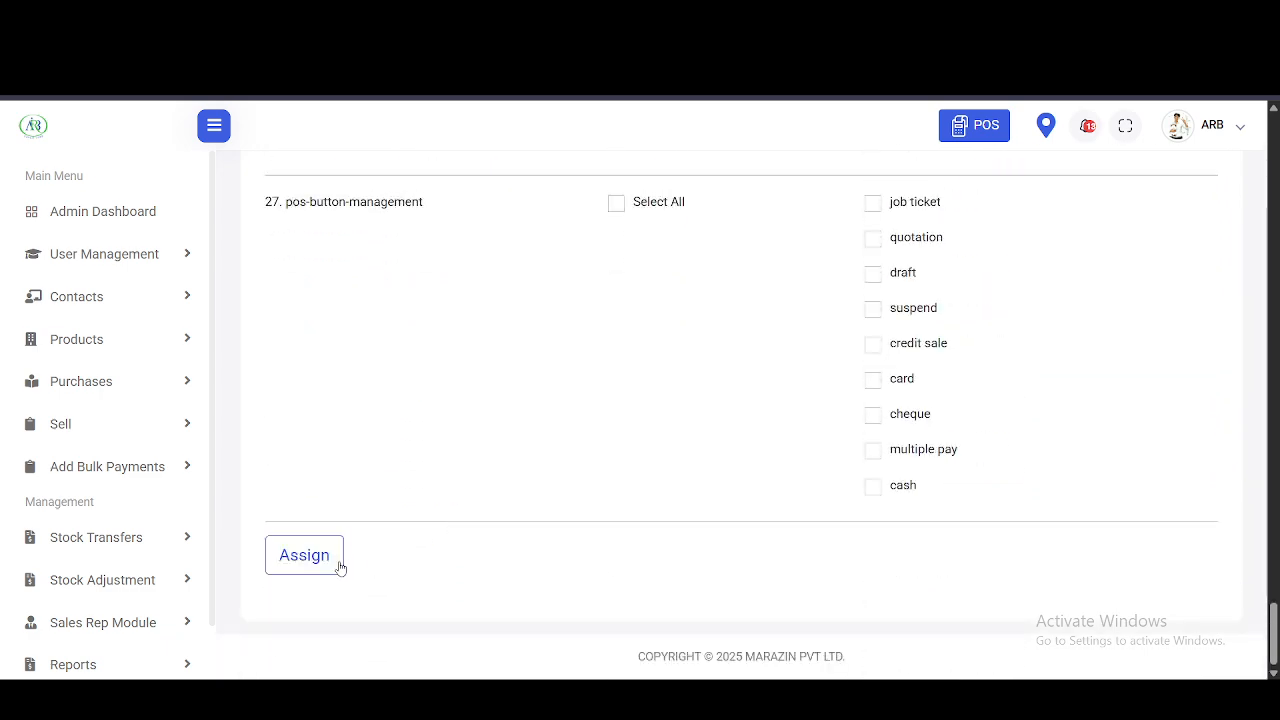
{"action": "left_click", "coordinate": [340, 566]}
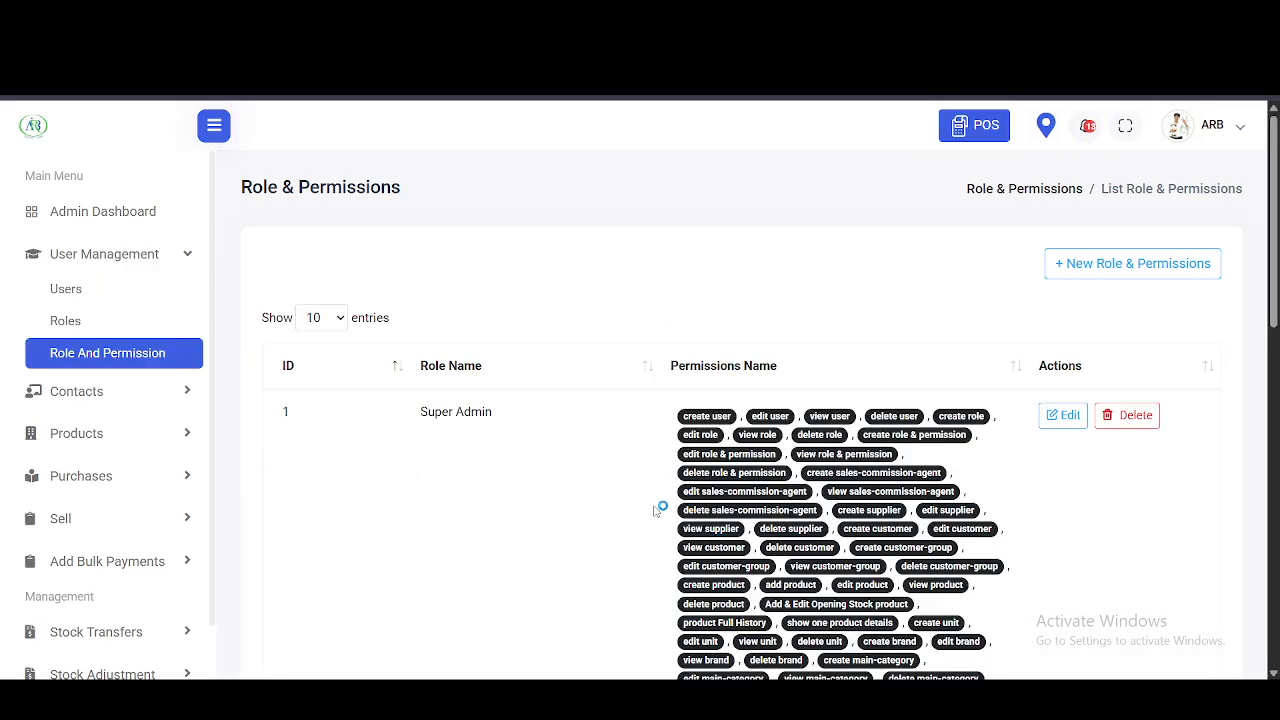
{"action": "scroll", "coordinate": [654, 512], "scroll_direction": "down", "scroll_amount": 3}
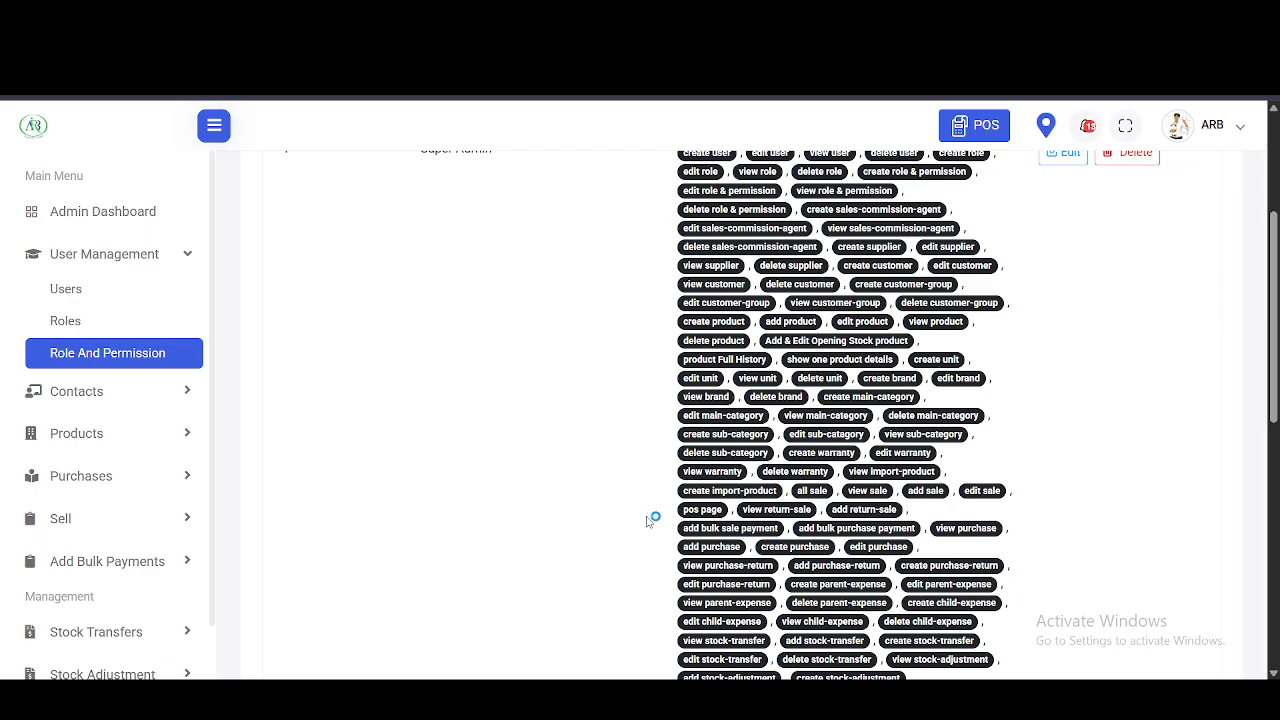
{"action": "scroll", "coordinate": [650, 520], "scroll_direction": "up", "scroll_amount": 3}
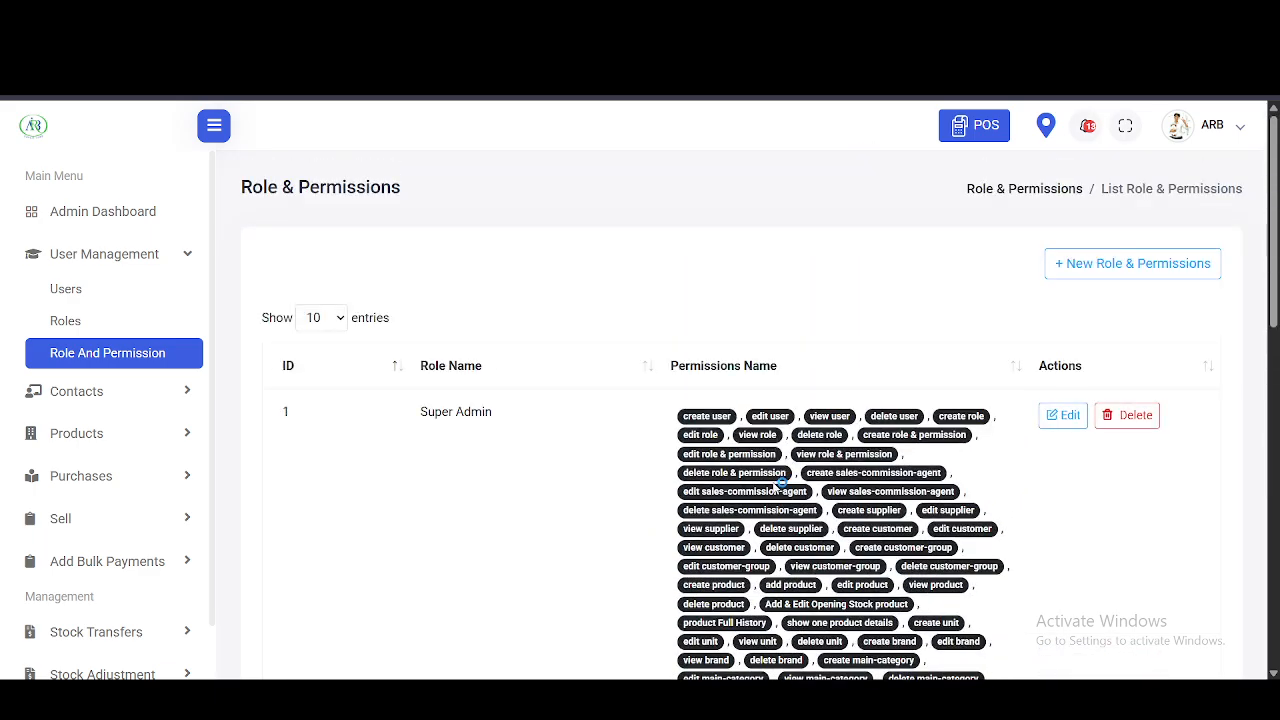
{"action": "scroll", "coordinate": [781, 482], "scroll_direction": "down", "scroll_amount": 1}
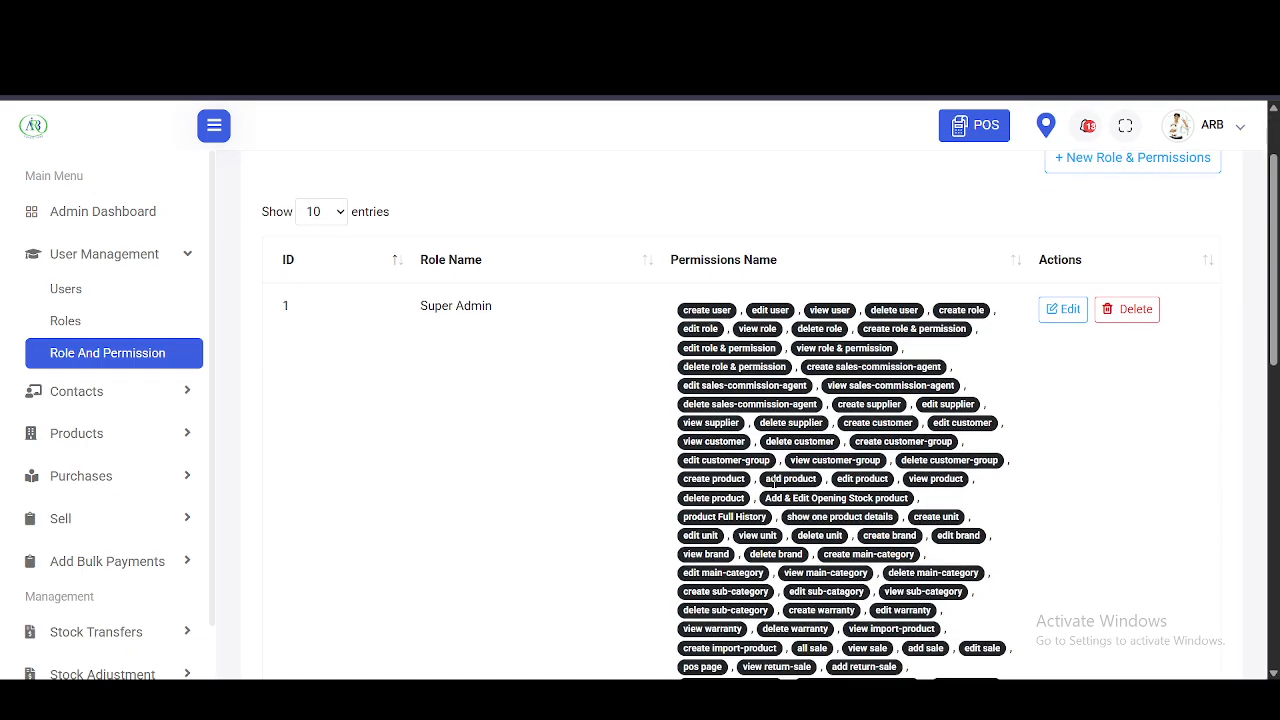
{"action": "scroll", "coordinate": [773, 482], "scroll_direction": "down", "scroll_amount": 7}
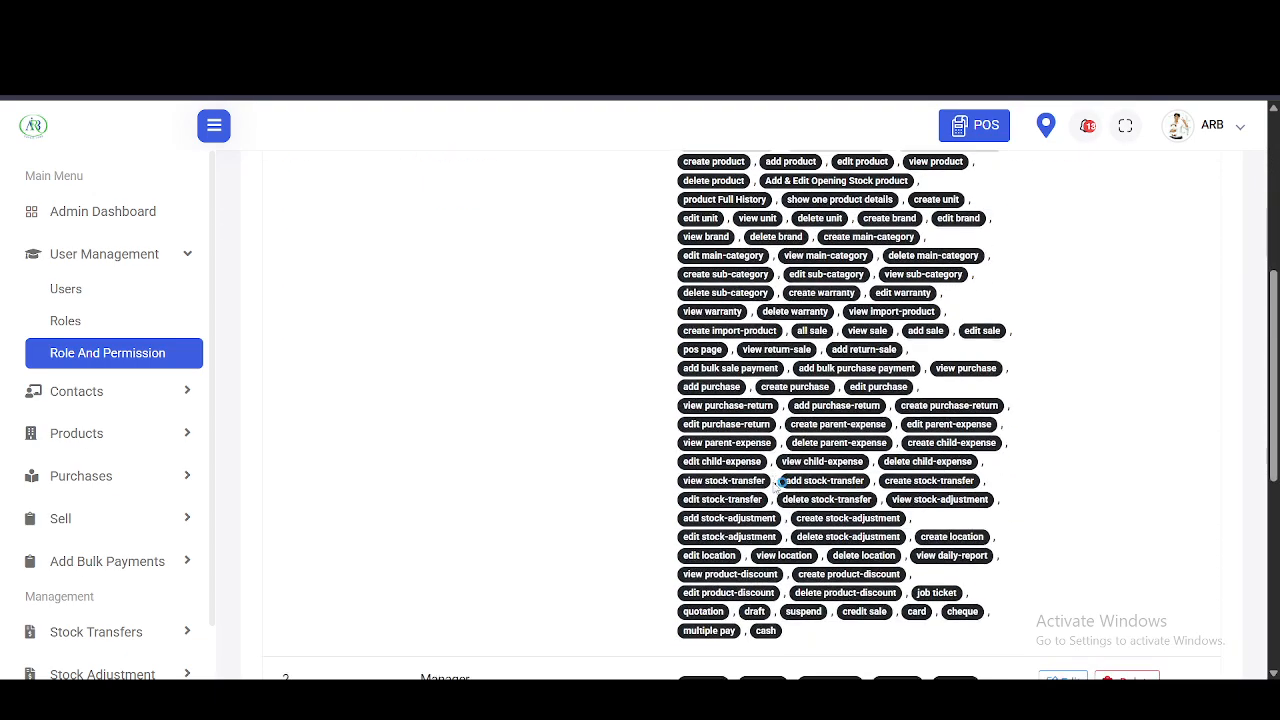
{"action": "scroll", "coordinate": [775, 485], "scroll_direction": "down", "scroll_amount": 1}
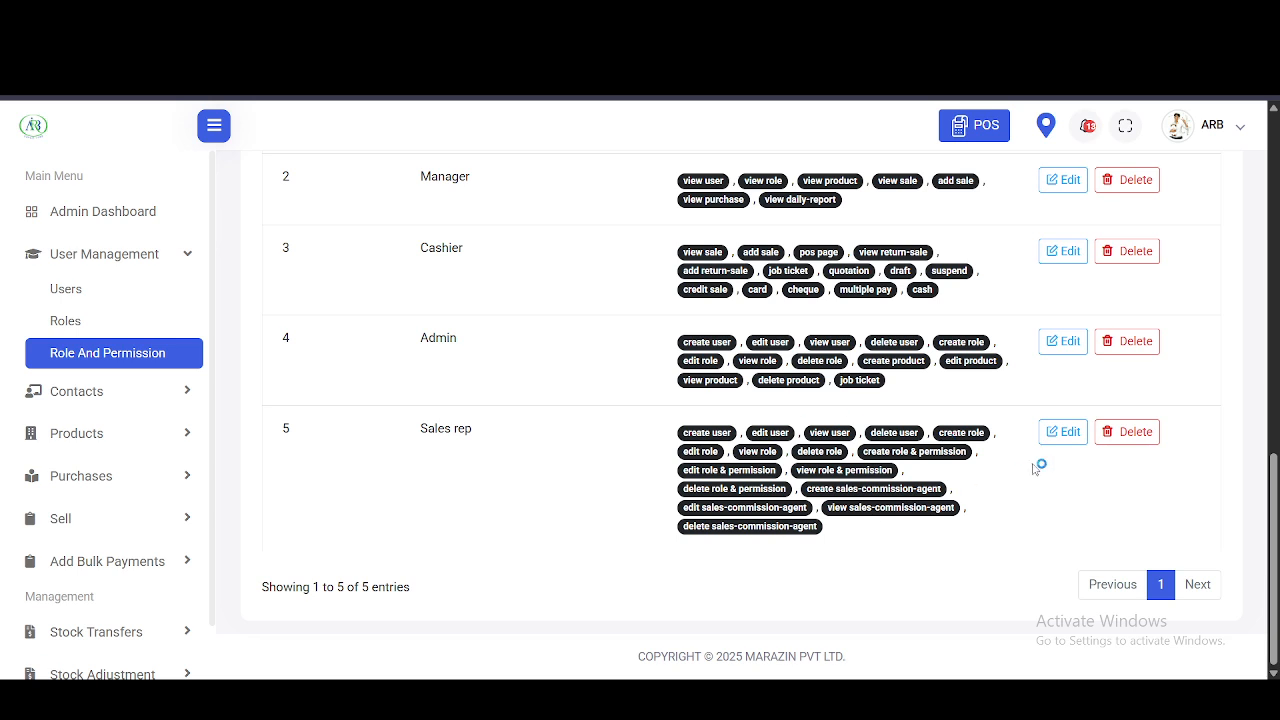
- Untick the user-management Select All on Sales rep's permissions and save with Update
{"action": "left_click", "coordinate": [1063, 432]}
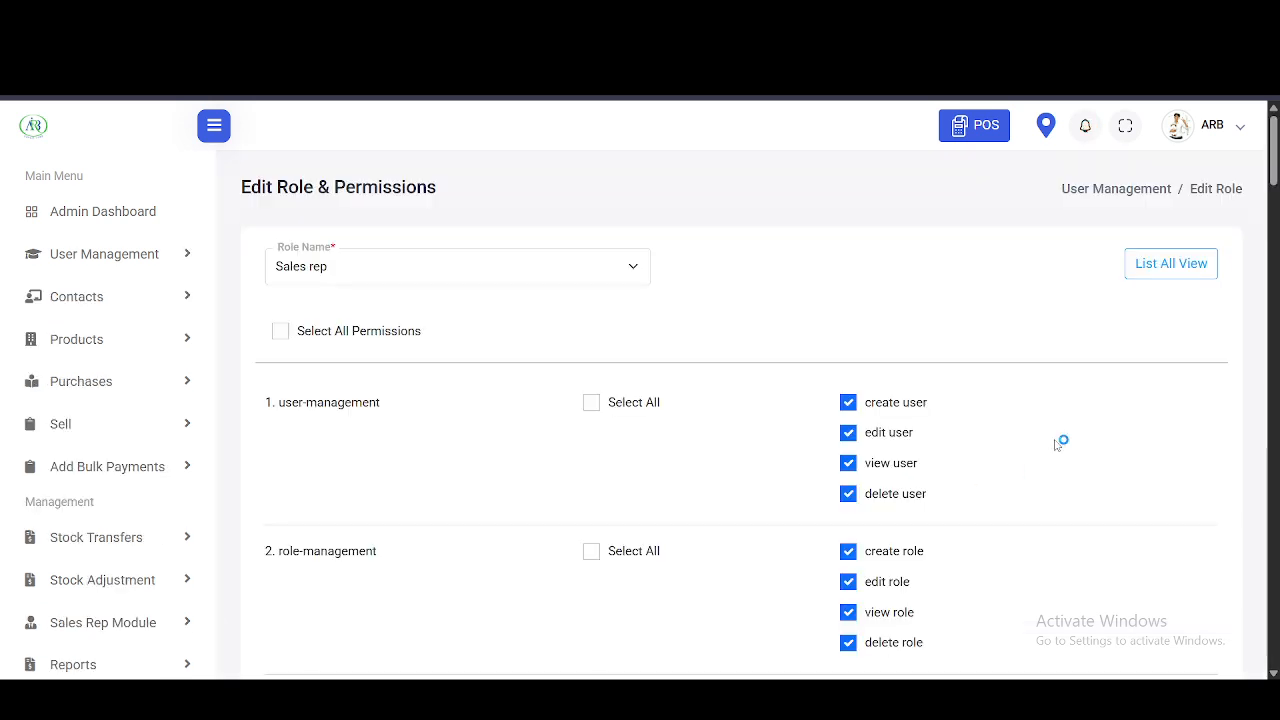
{"action": "left_click", "coordinate": [591, 404]}
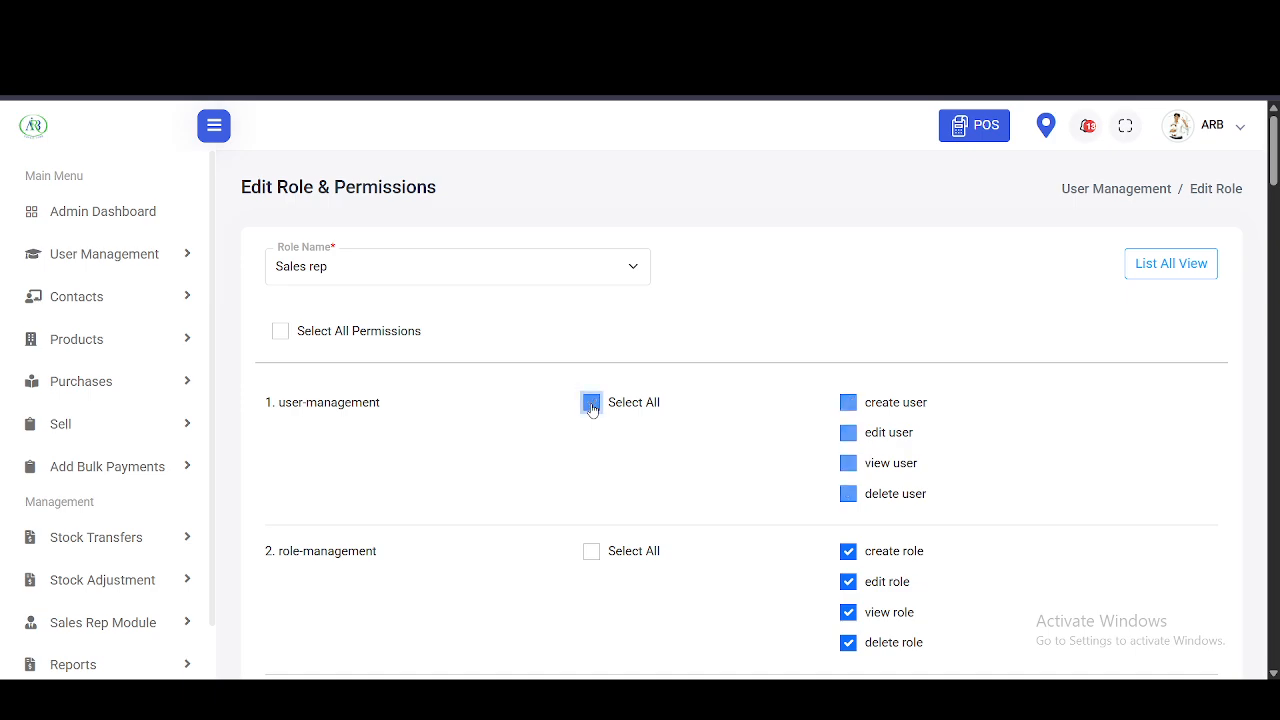
{"action": "scroll", "coordinate": [593, 409], "scroll_direction": "down", "scroll_amount": 10}
{"action": "scroll", "coordinate": [593, 409], "scroll_direction": "up", "scroll_amount": 2}
{"action": "scroll", "coordinate": [592, 405], "scroll_direction": "down", "scroll_amount": 20}
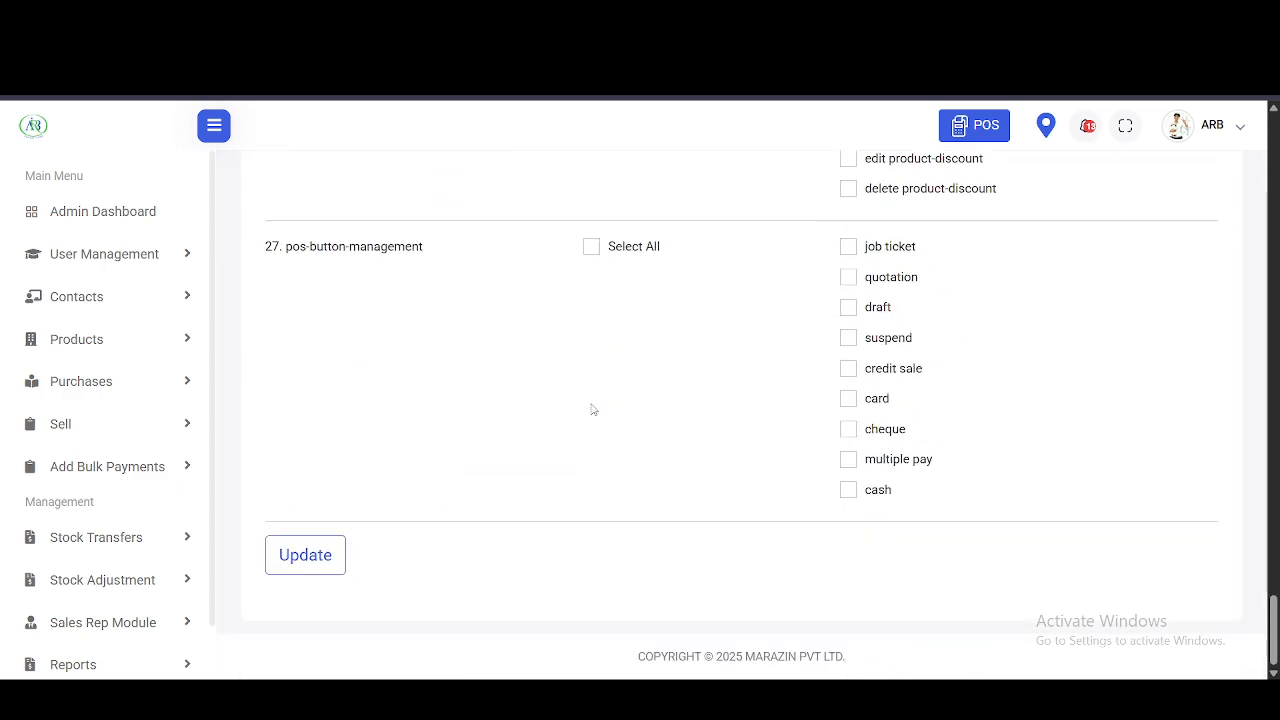
{"action": "left_click", "coordinate": [285, 557]}
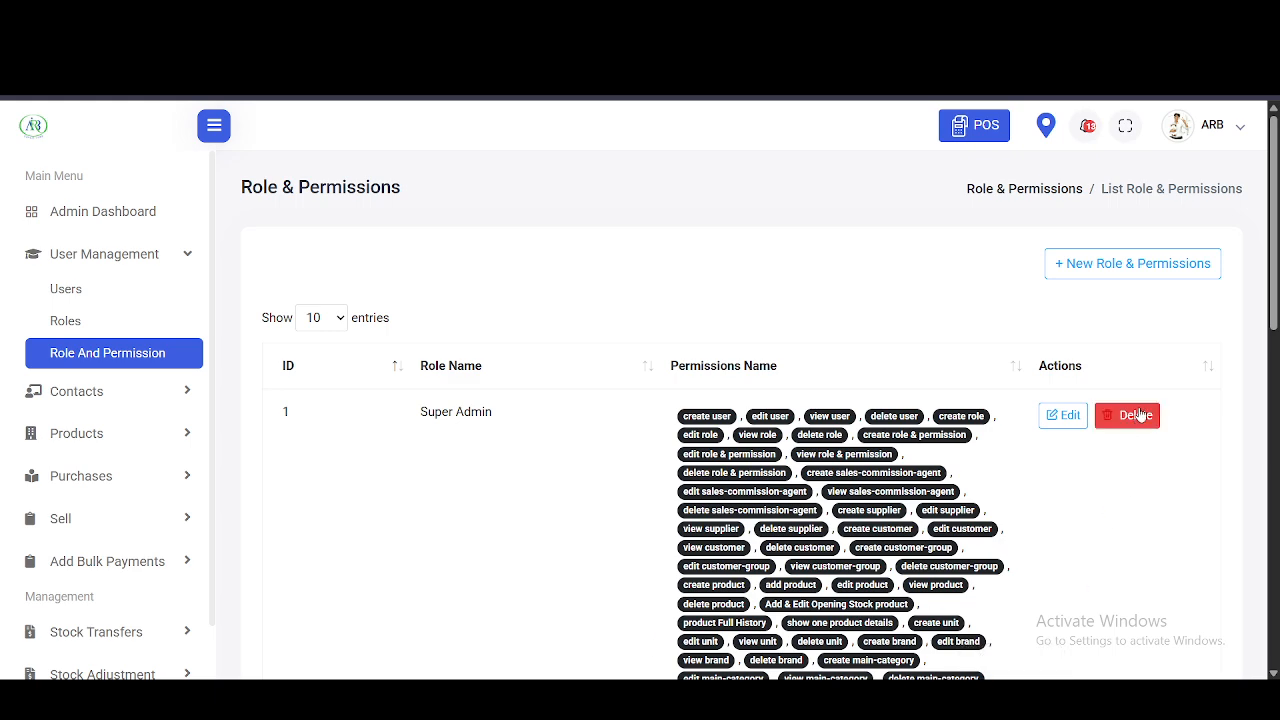
- Delete the Sales rep entry from the Role & Permissions list, confirming the deletion
{"action": "scroll", "coordinate": [1139, 415], "scroll_direction": "down", "scroll_amount": 10}
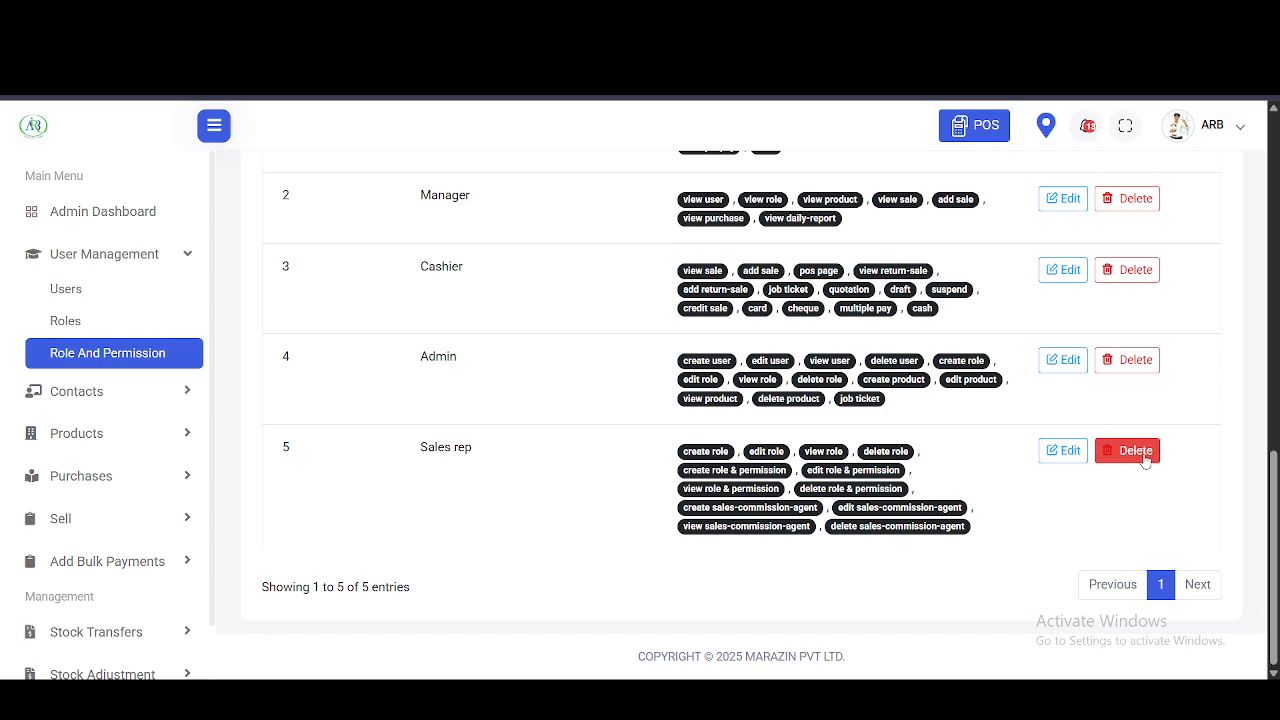
{"action": "left_click", "coordinate": [1135, 451]}
{"action": "left_click", "coordinate": [517, 431]}
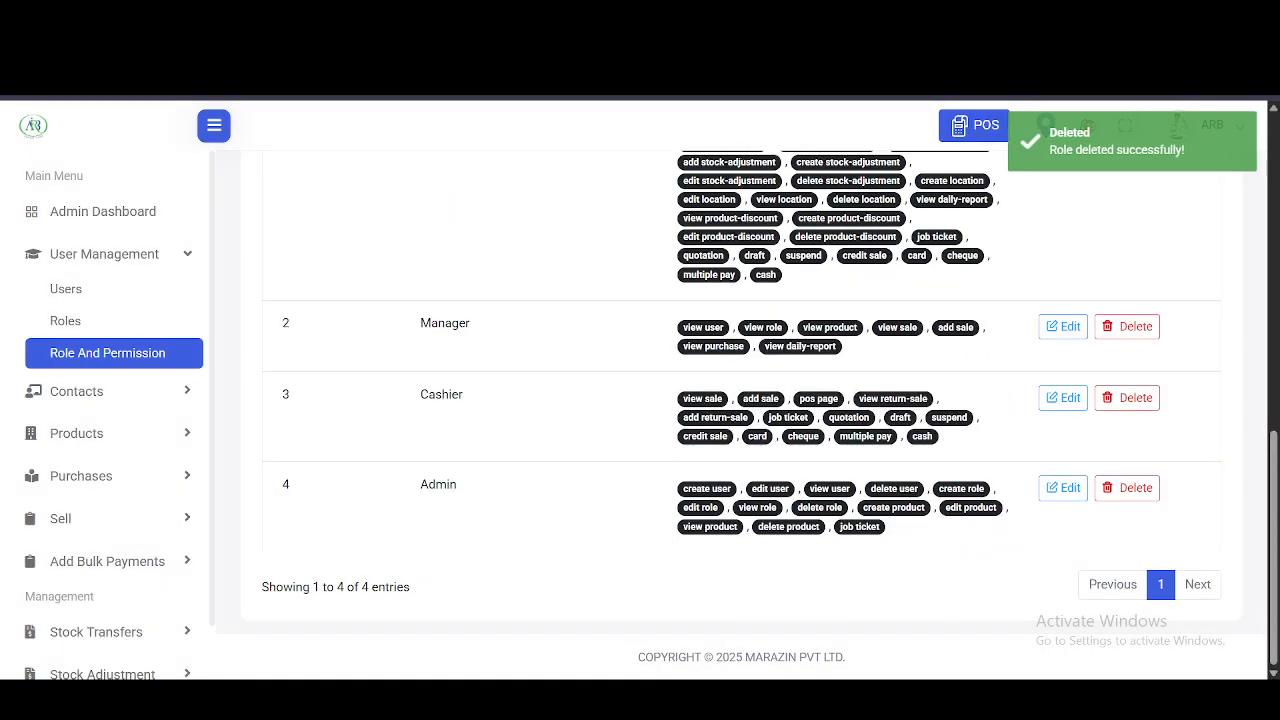
{"action": "left_click", "coordinate": [1014, 699]}
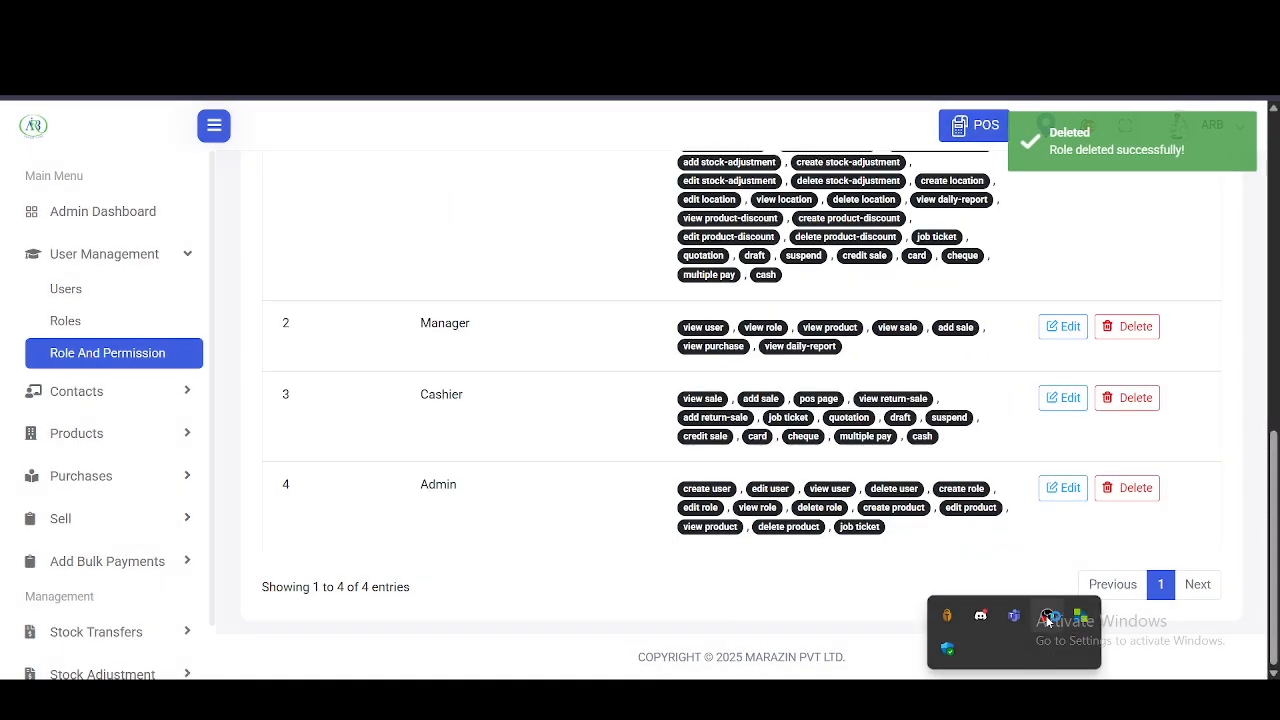